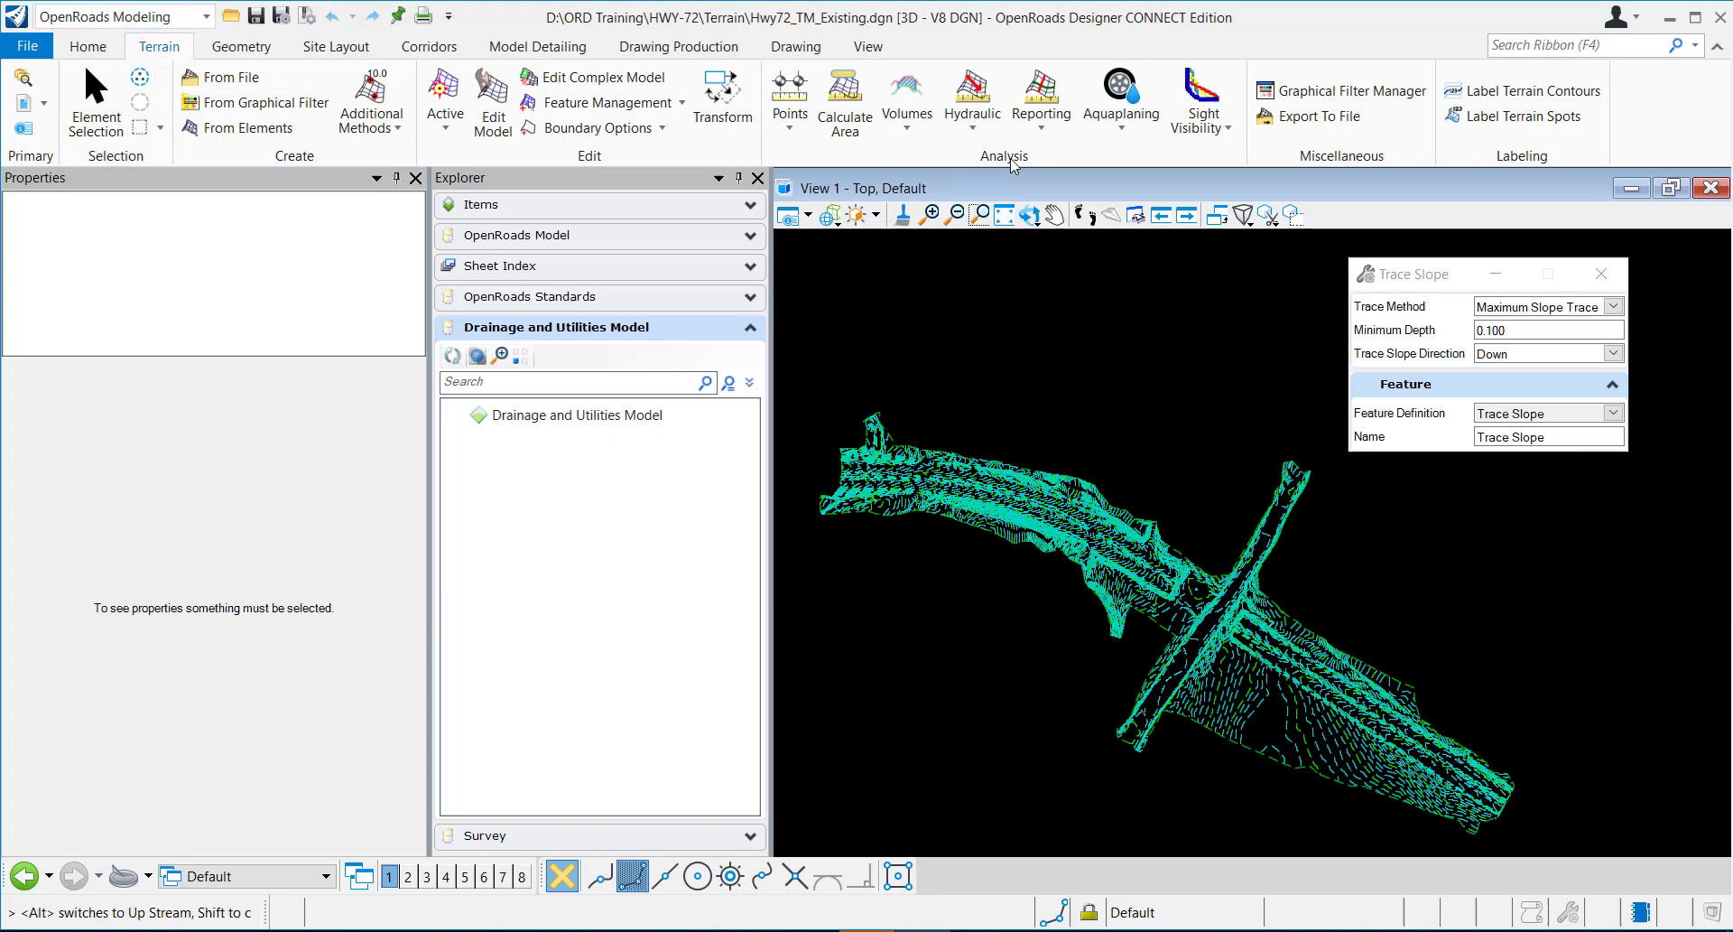
- Start Analyze Trace Slope with Maximum Slope Trace, minimum depth 1.000, direction Down
{"action": "left_click", "coordinate": [973, 117]}
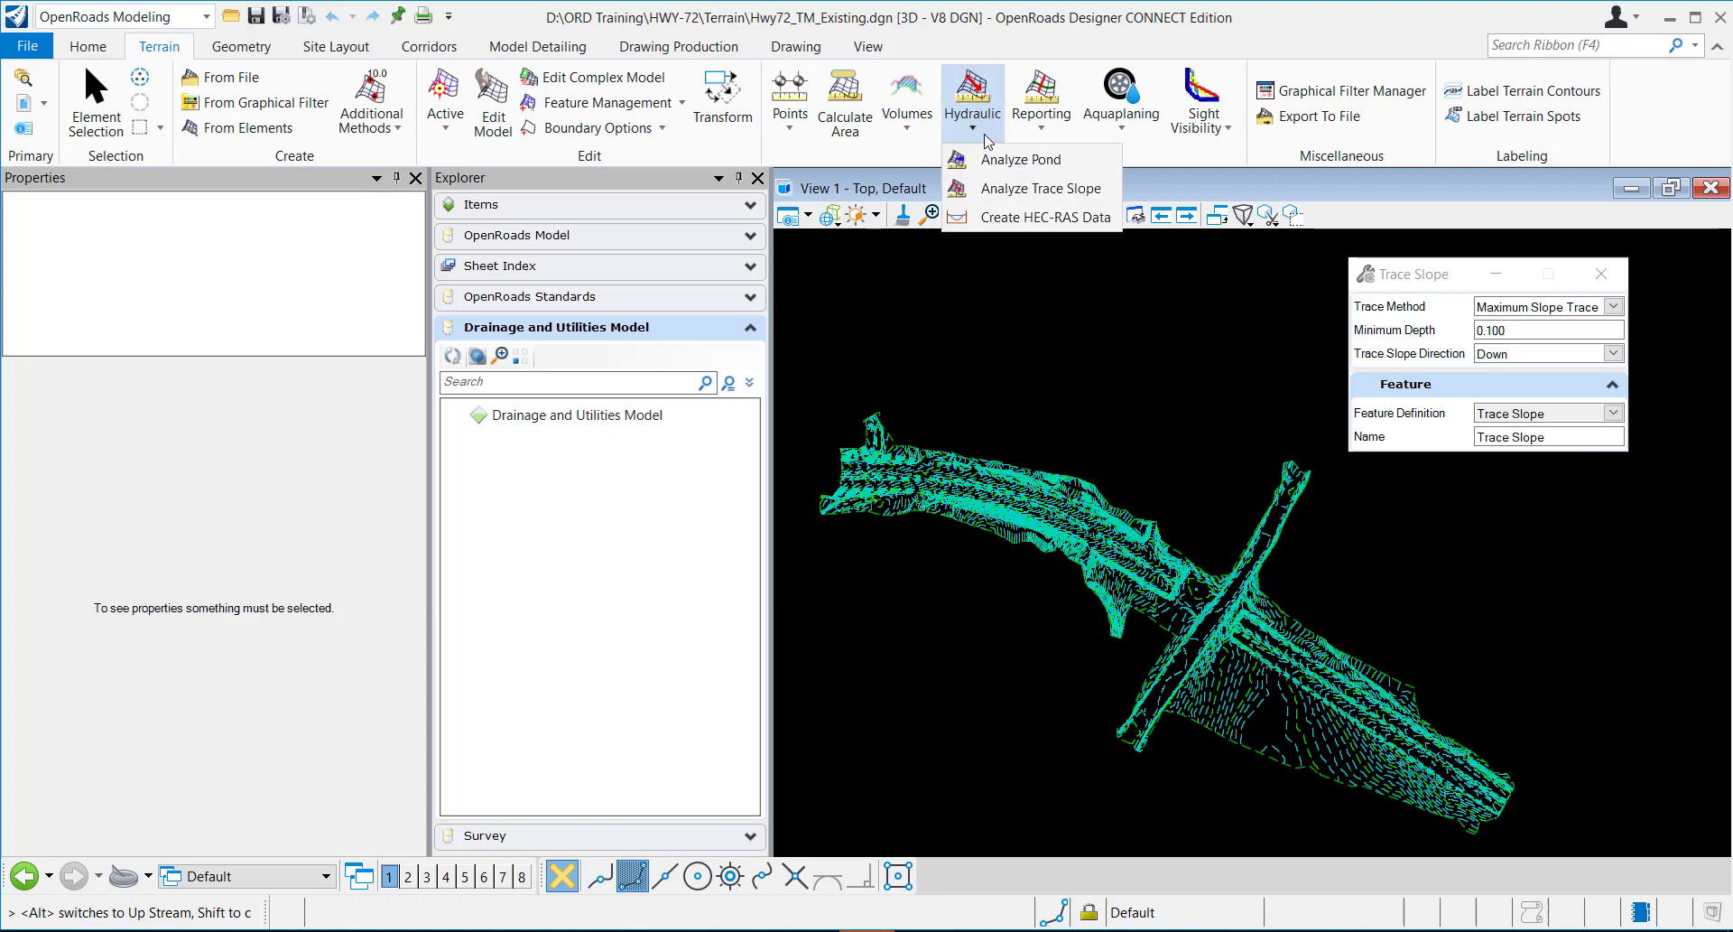
{"action": "left_click", "coordinate": [1005, 189]}
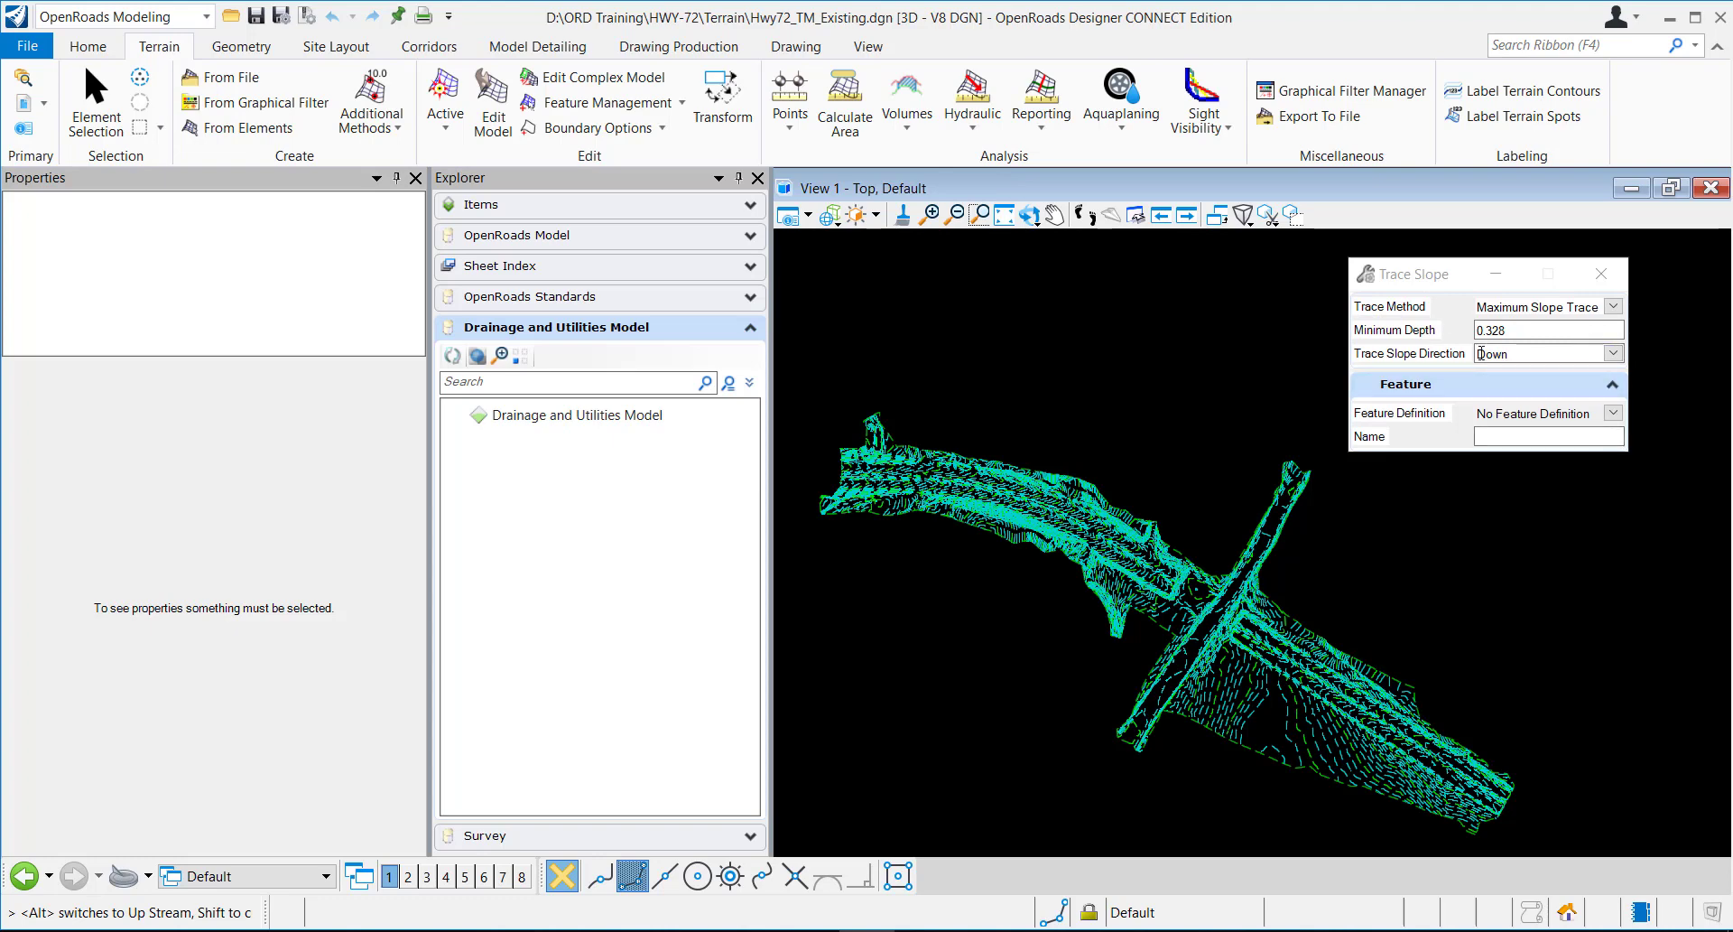
{"action": "left_click", "coordinate": [1615, 307]}
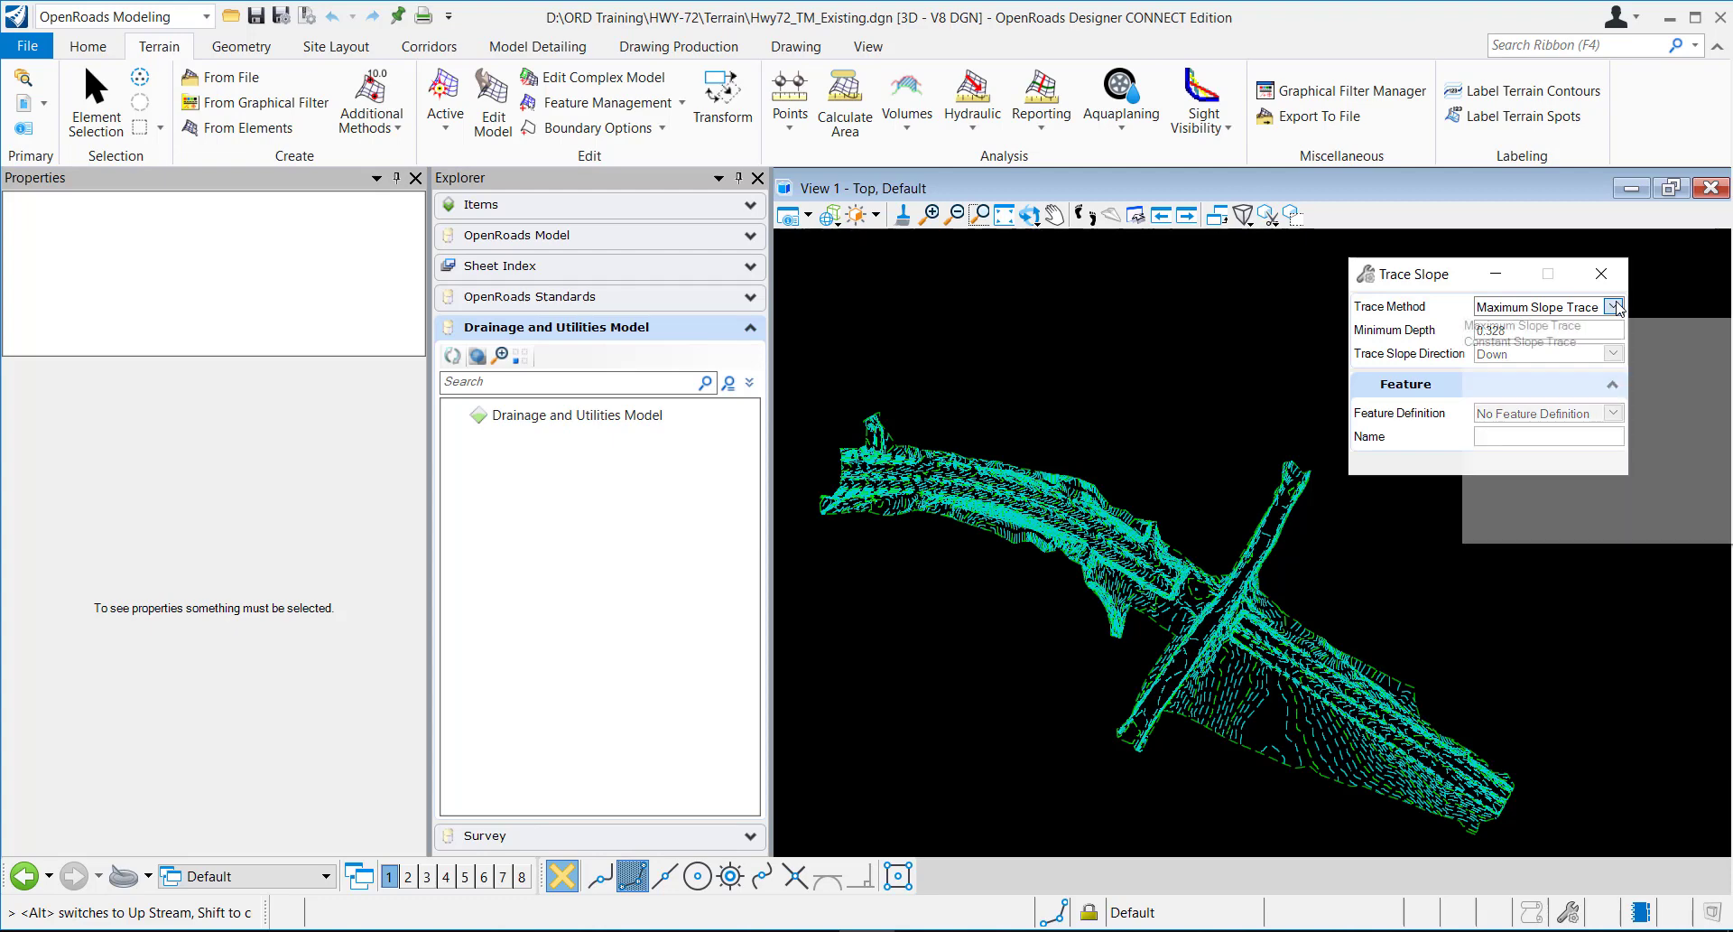
{"action": "left_click", "coordinate": [1540, 332]}
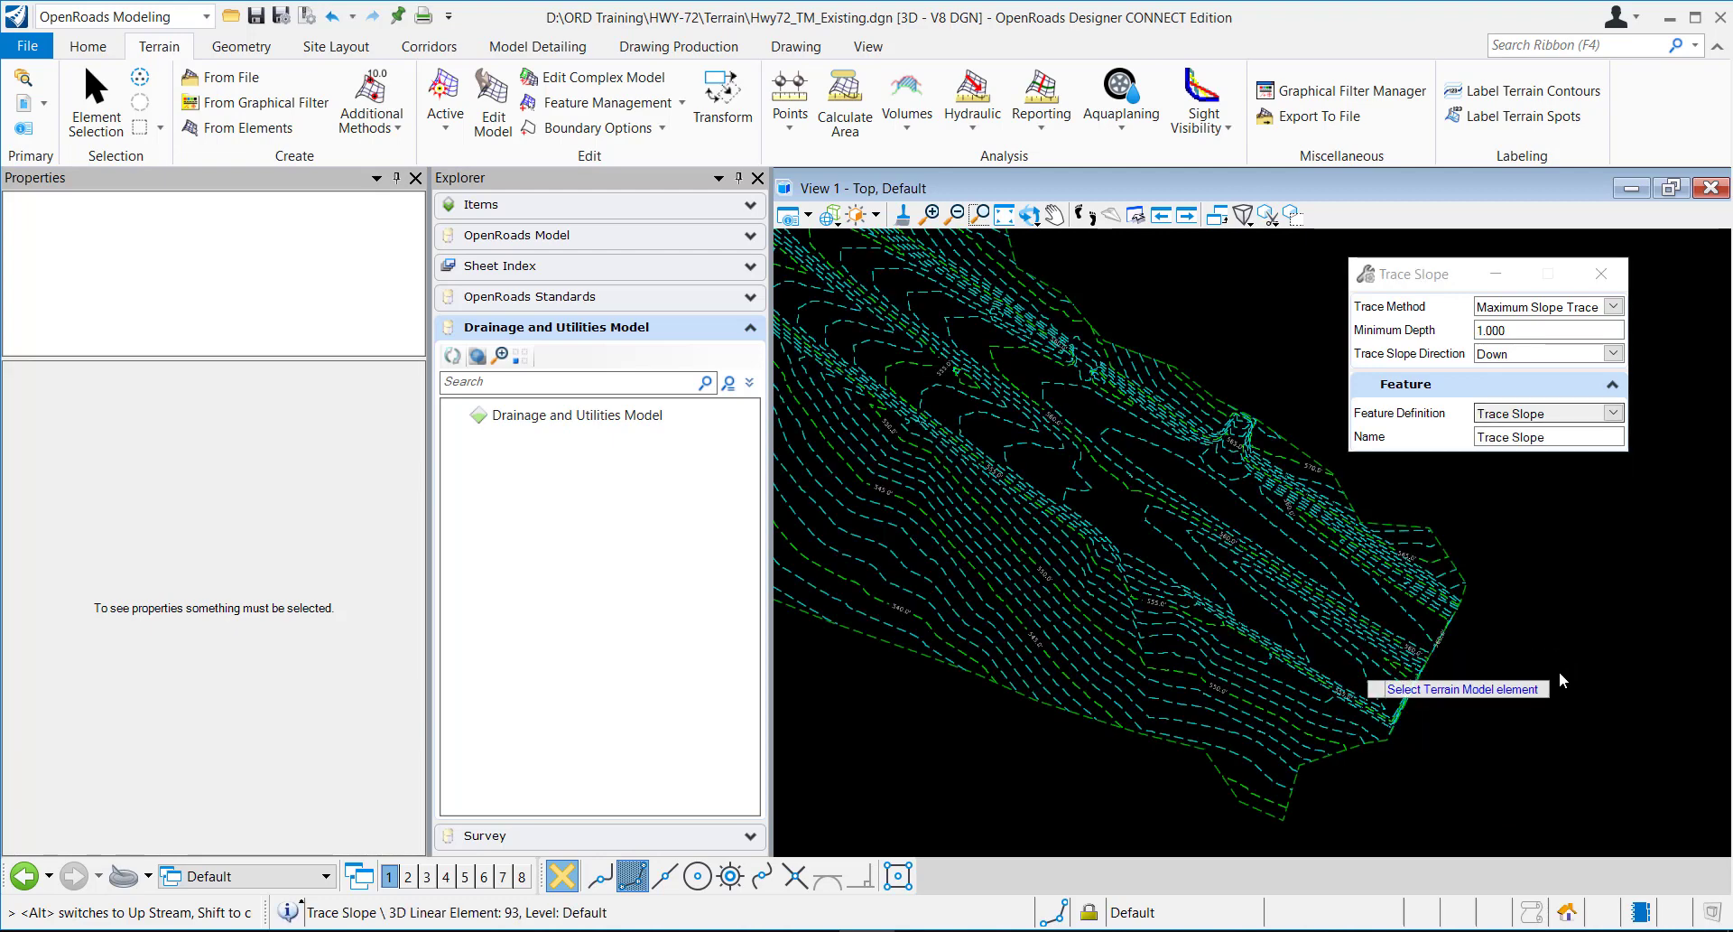
- Pick the terrain model and place a downhill maximum-slope trace running to the terrain edge
{"action": "left_click", "coordinate": [1193, 520]}
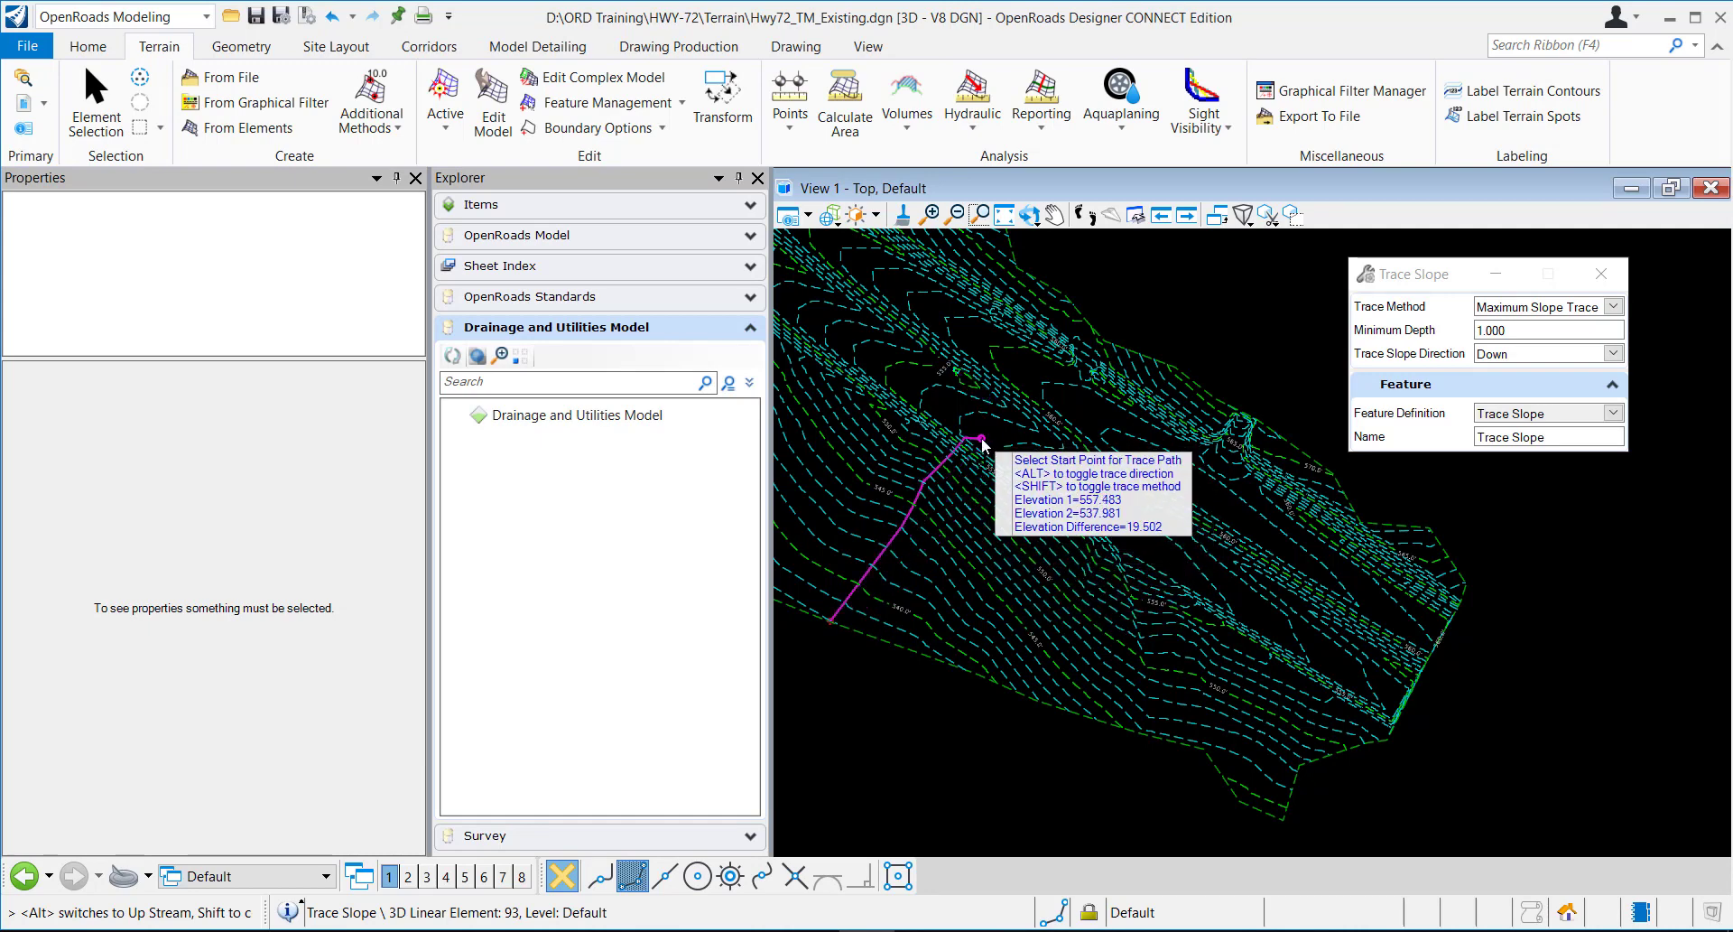
{"action": "middle_click_drag", "start_coordinate": [981, 438], "coordinate": [1117, 465]}
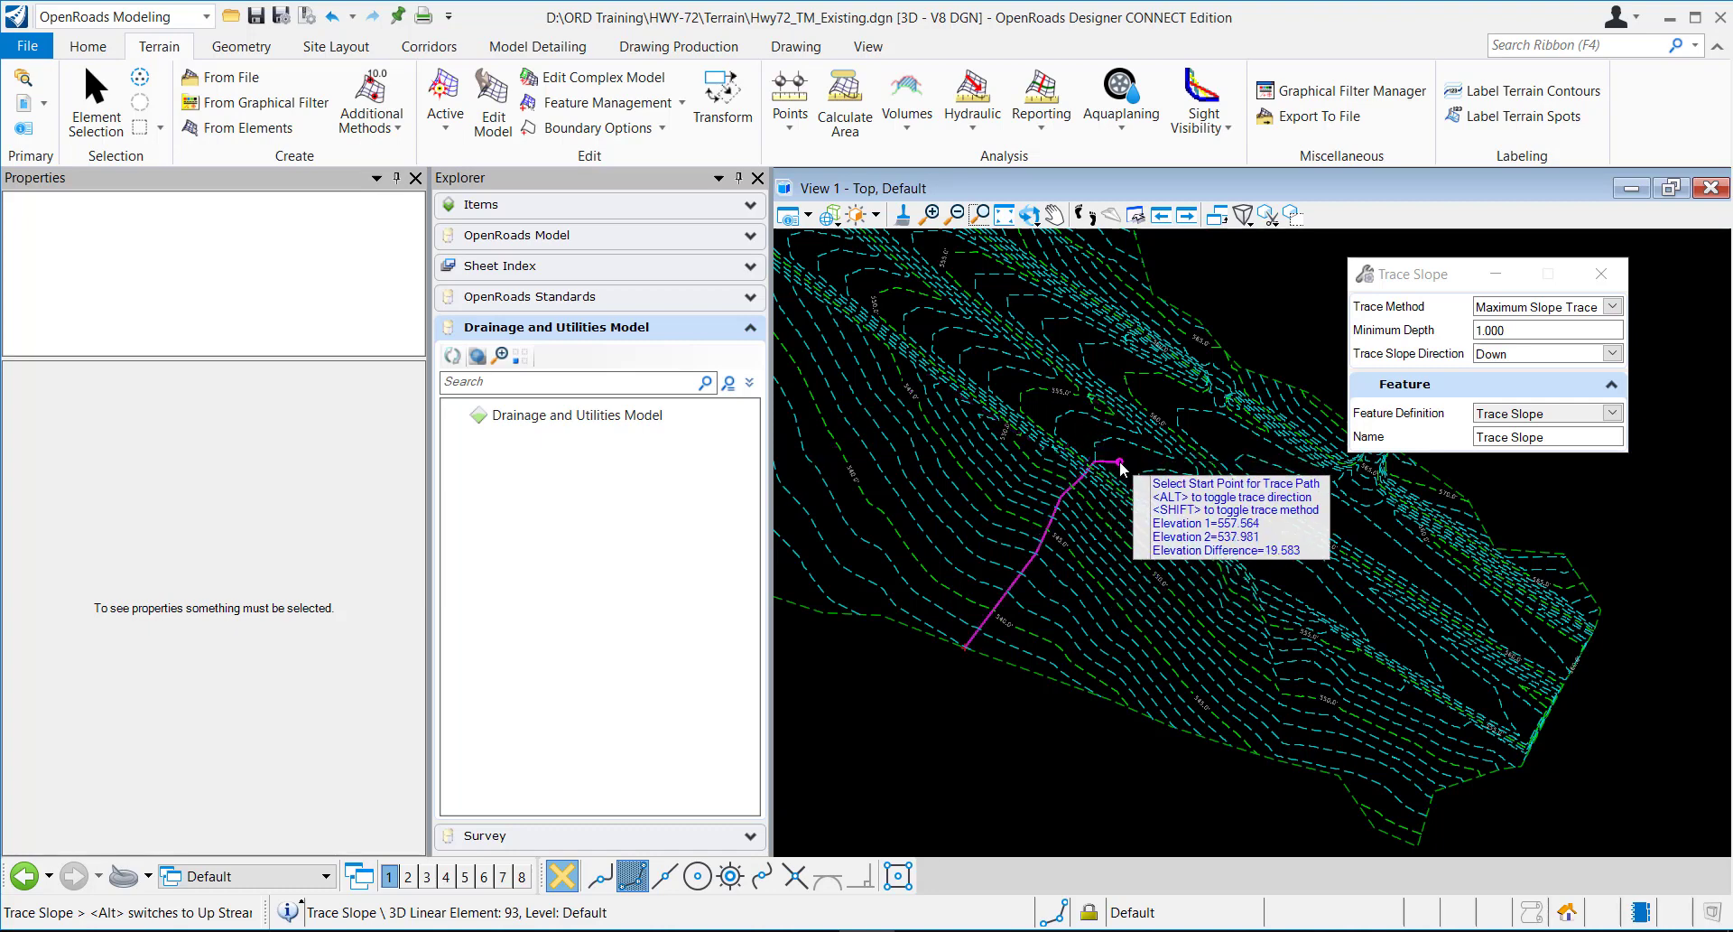
{"action": "left_click", "coordinate": [1119, 462]}
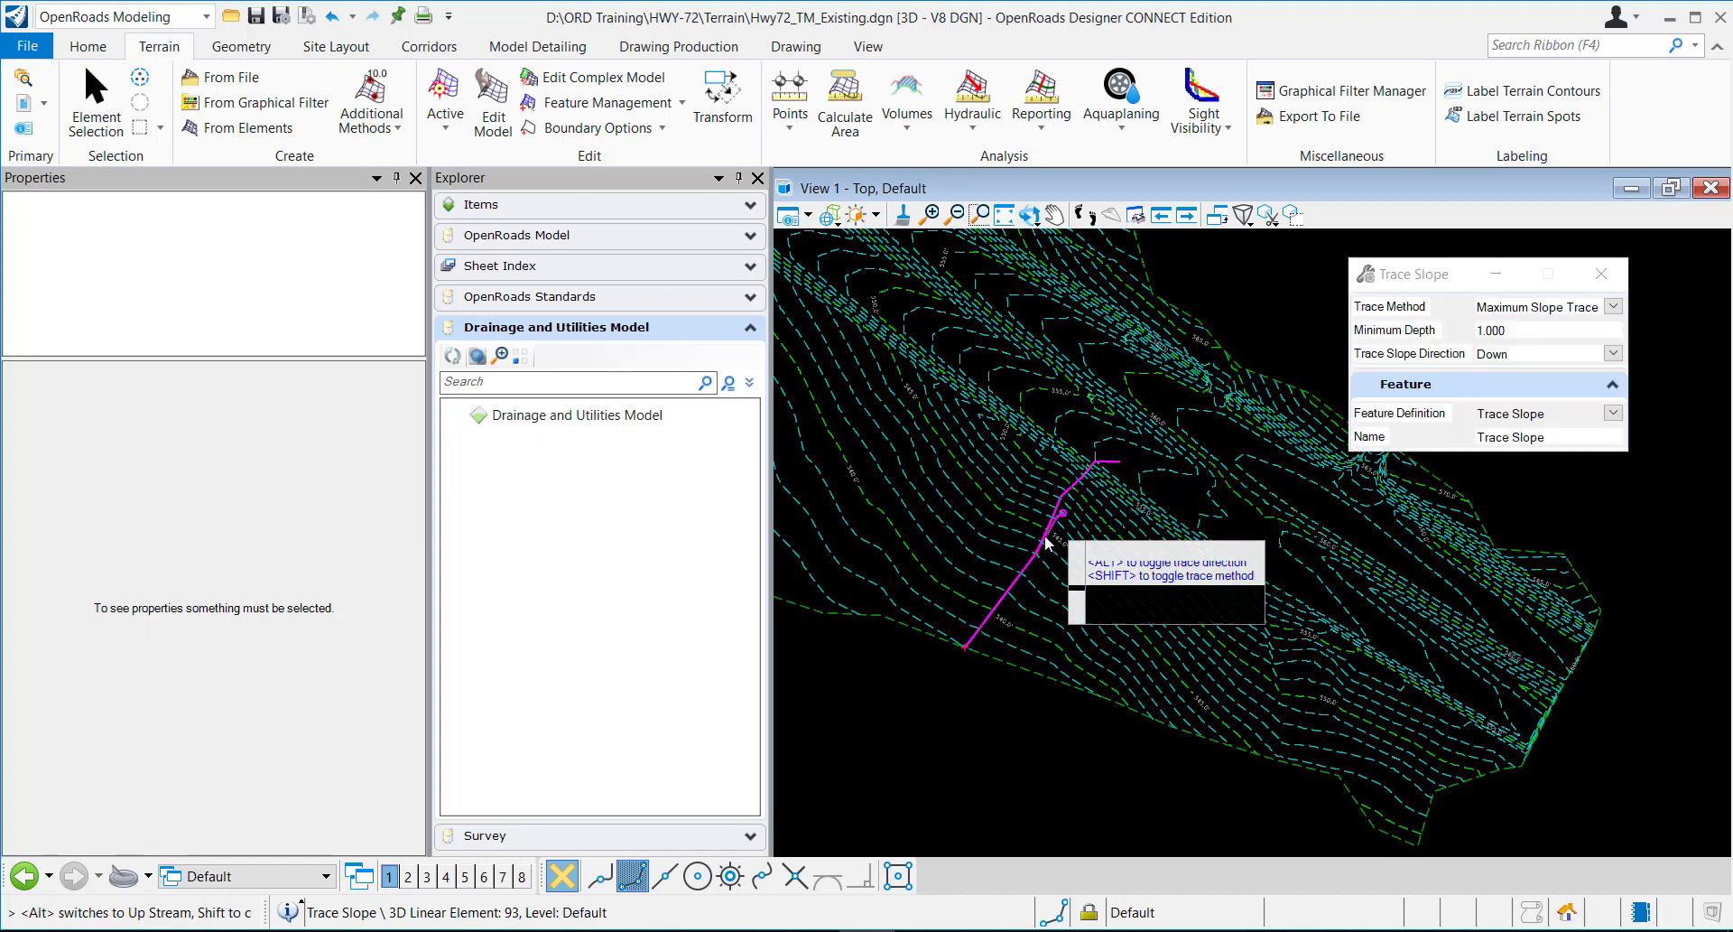
{"action": "scroll", "coordinate": [959, 674], "scroll_direction": "up", "scroll_amount": 2}
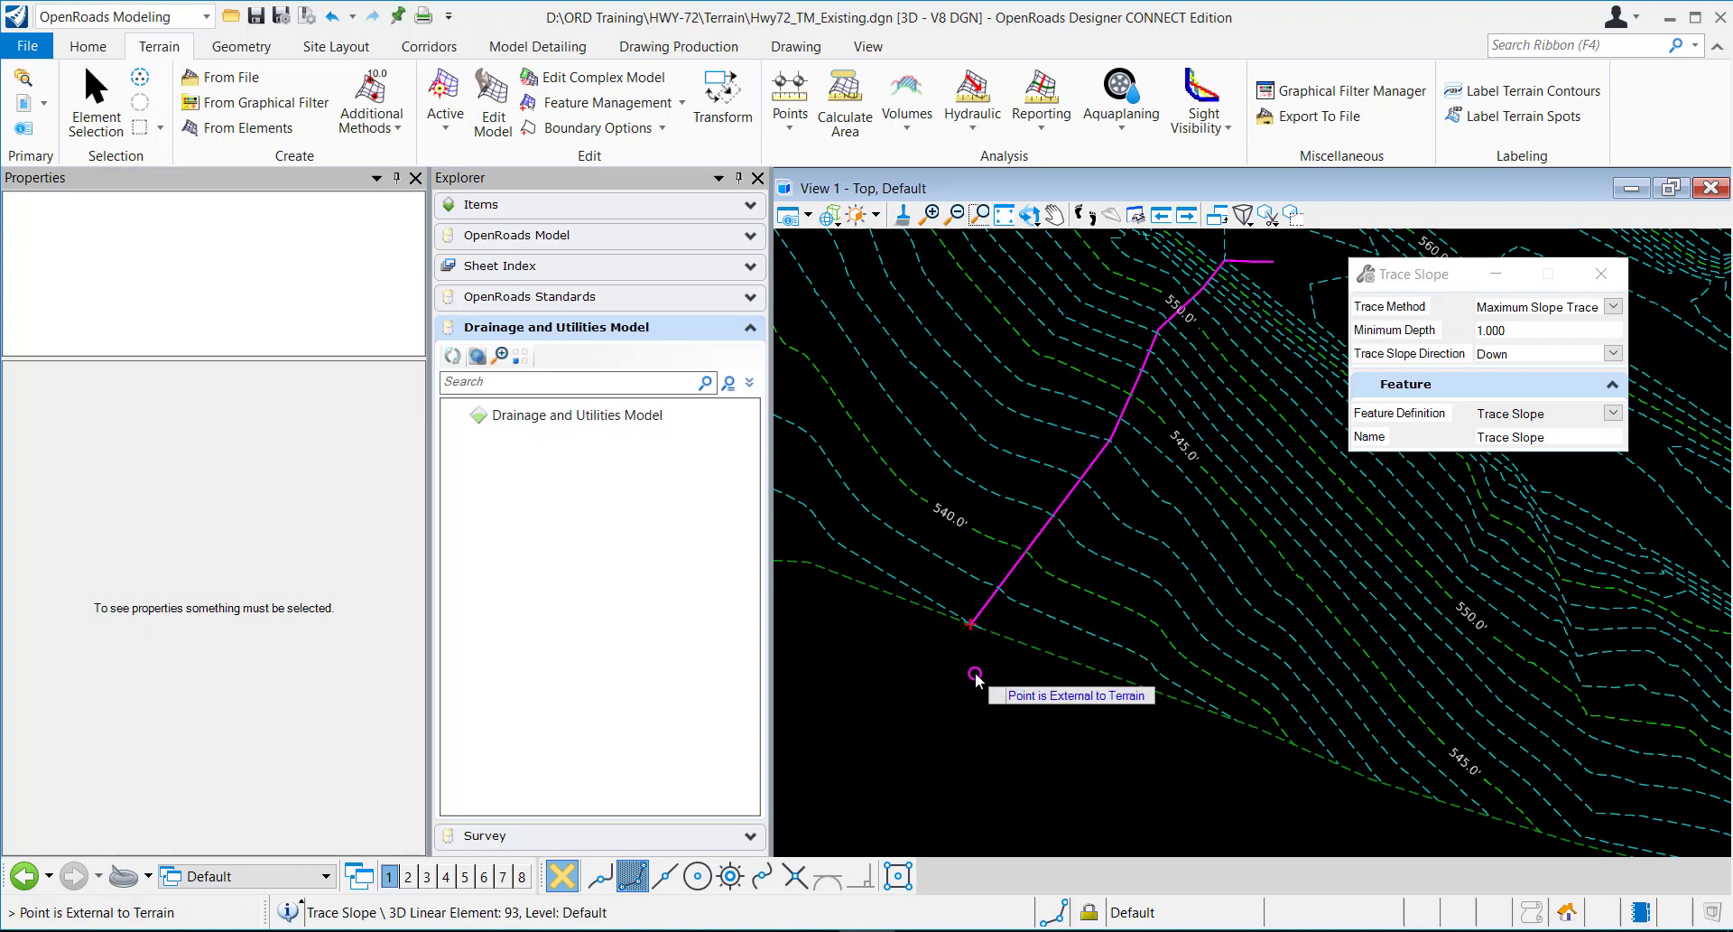
{"action": "scroll", "coordinate": [975, 675], "scroll_direction": "down", "scroll_amount": 1}
- Switch the direction to Up and place an uphill trace starting near the terrain's lower edge
{"action": "left_click", "coordinate": [1613, 353]}
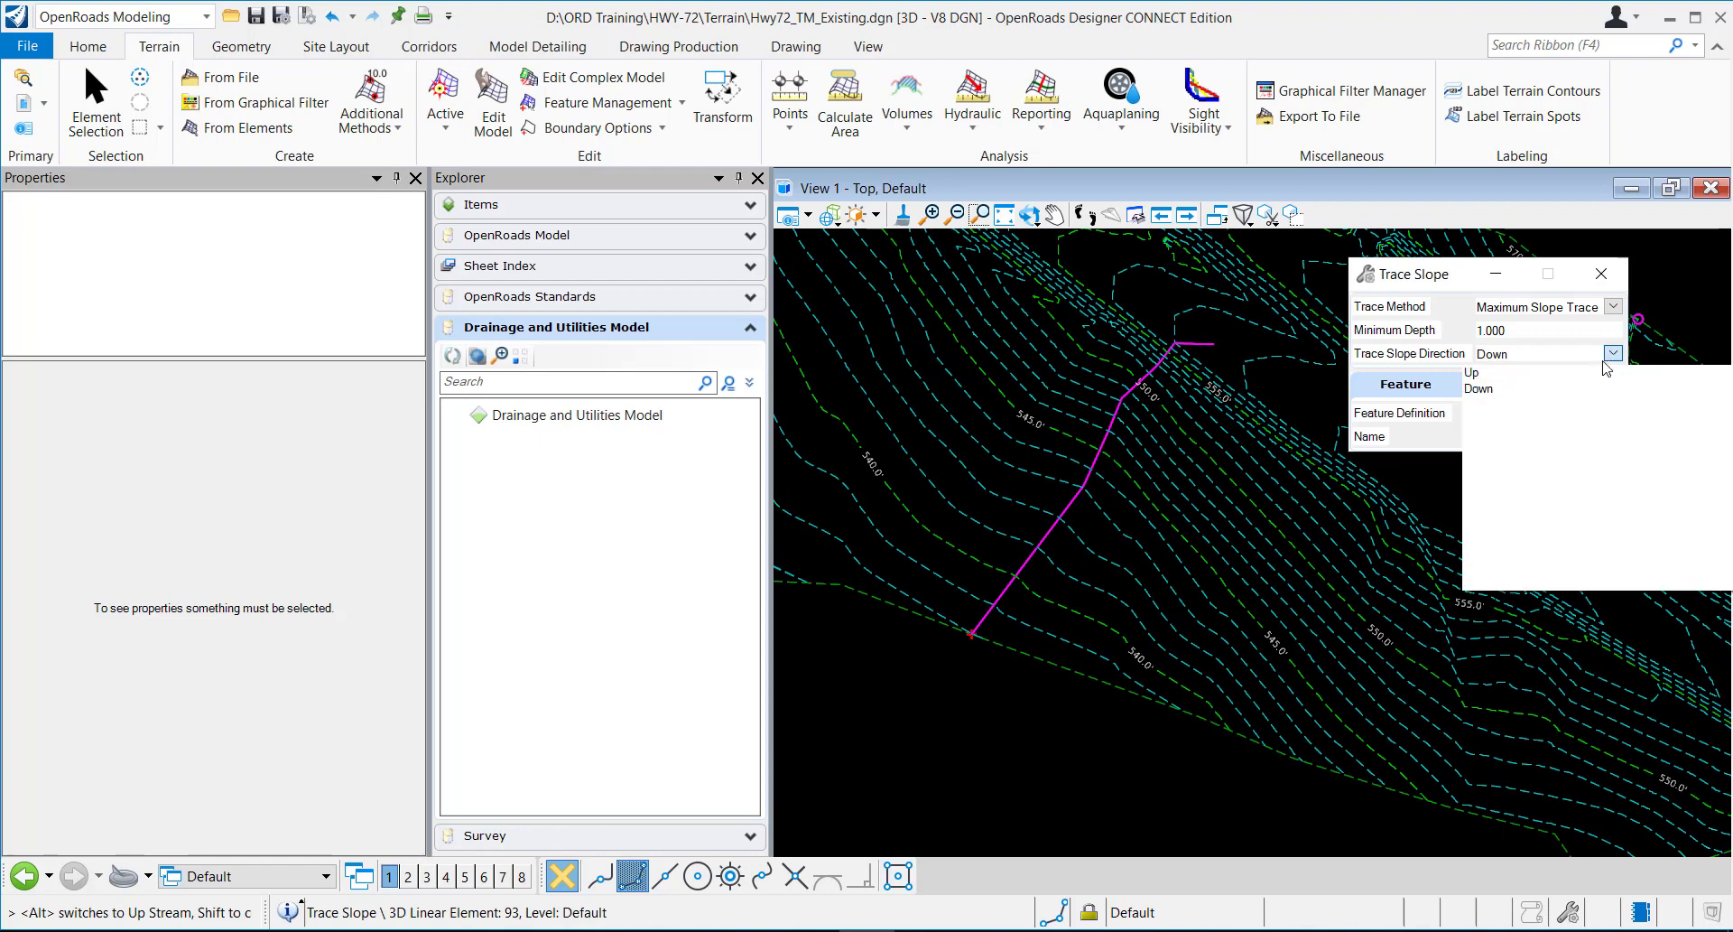
{"action": "left_click", "coordinate": [1485, 374]}
{"action": "mouse_move", "coordinate": [1293, 513]}
{"action": "middle_mouse_down"}
{"action": "mouse_move", "coordinate": [1124, 534]}
{"action": "mouse_move", "coordinate": [1139, 546]}
{"action": "middle_mouse_up"}
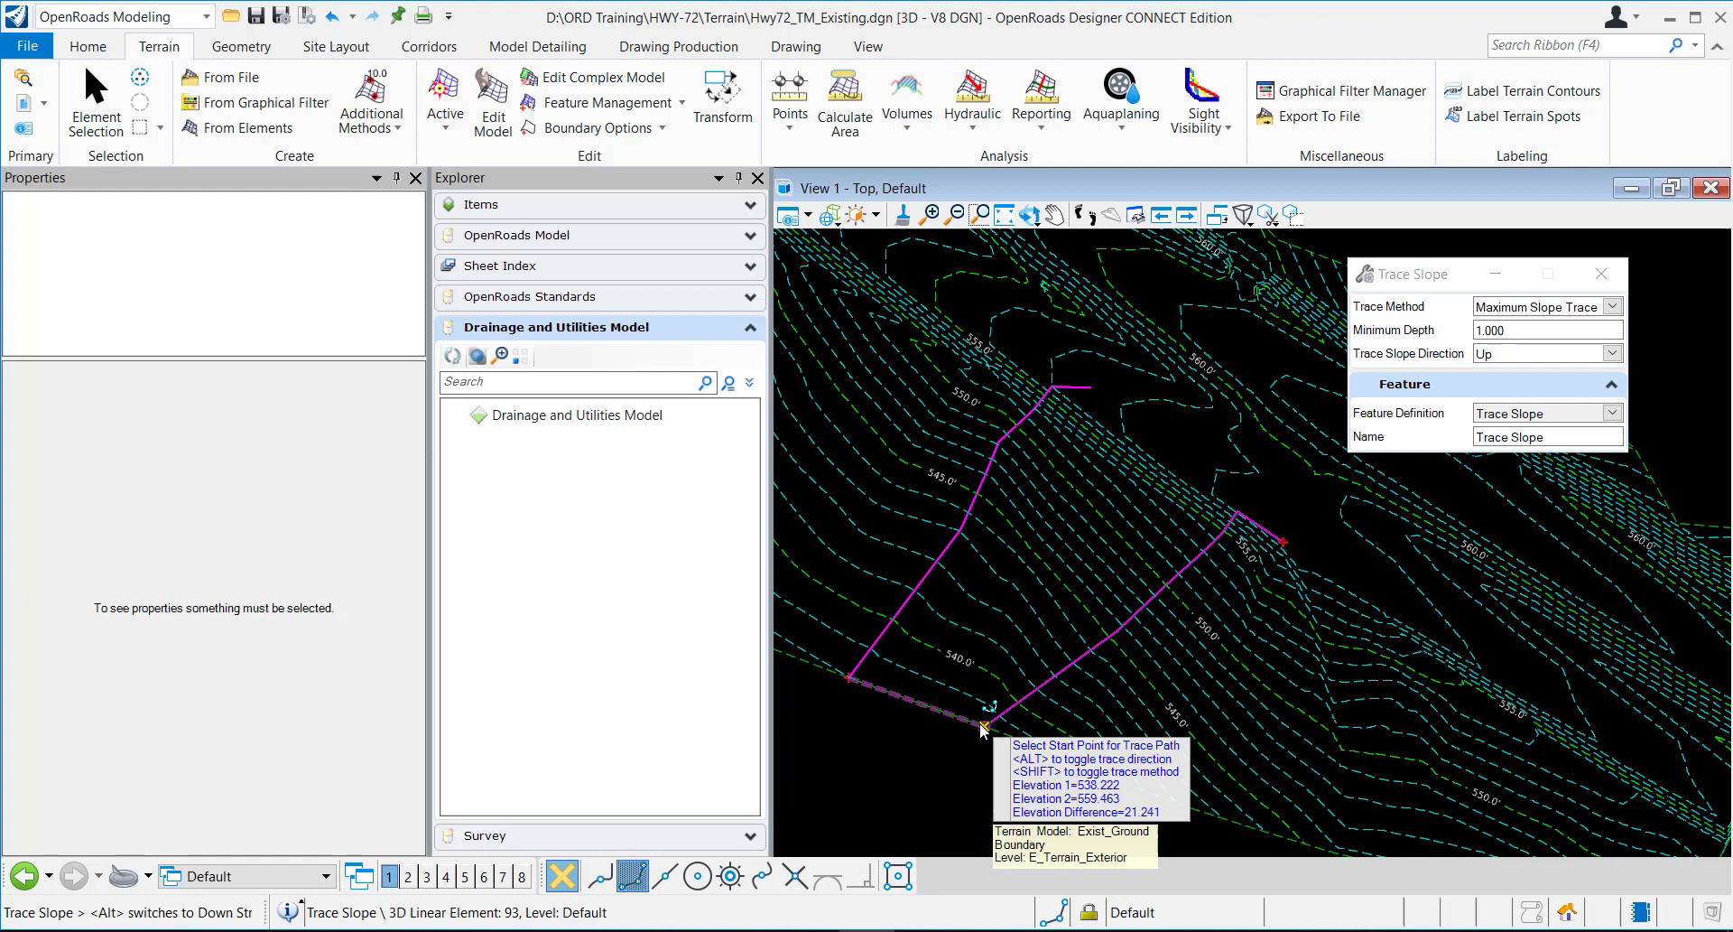
{"action": "left_click", "coordinate": [983, 727]}
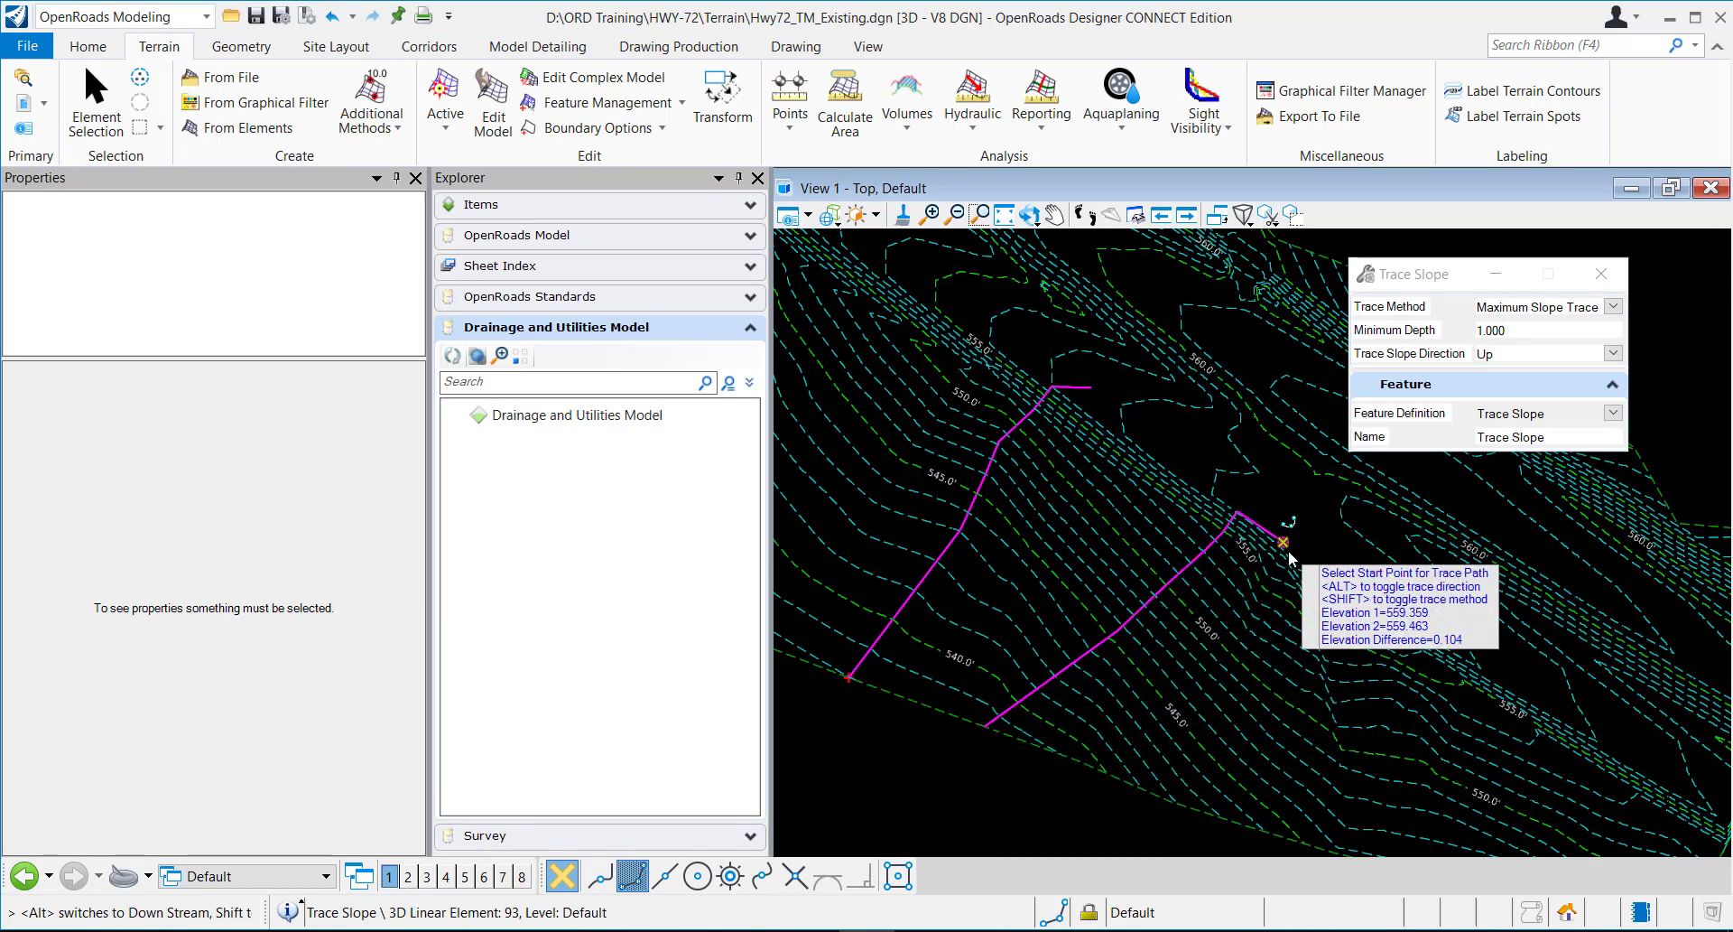
{"action": "left_click", "coordinate": [97, 103]}
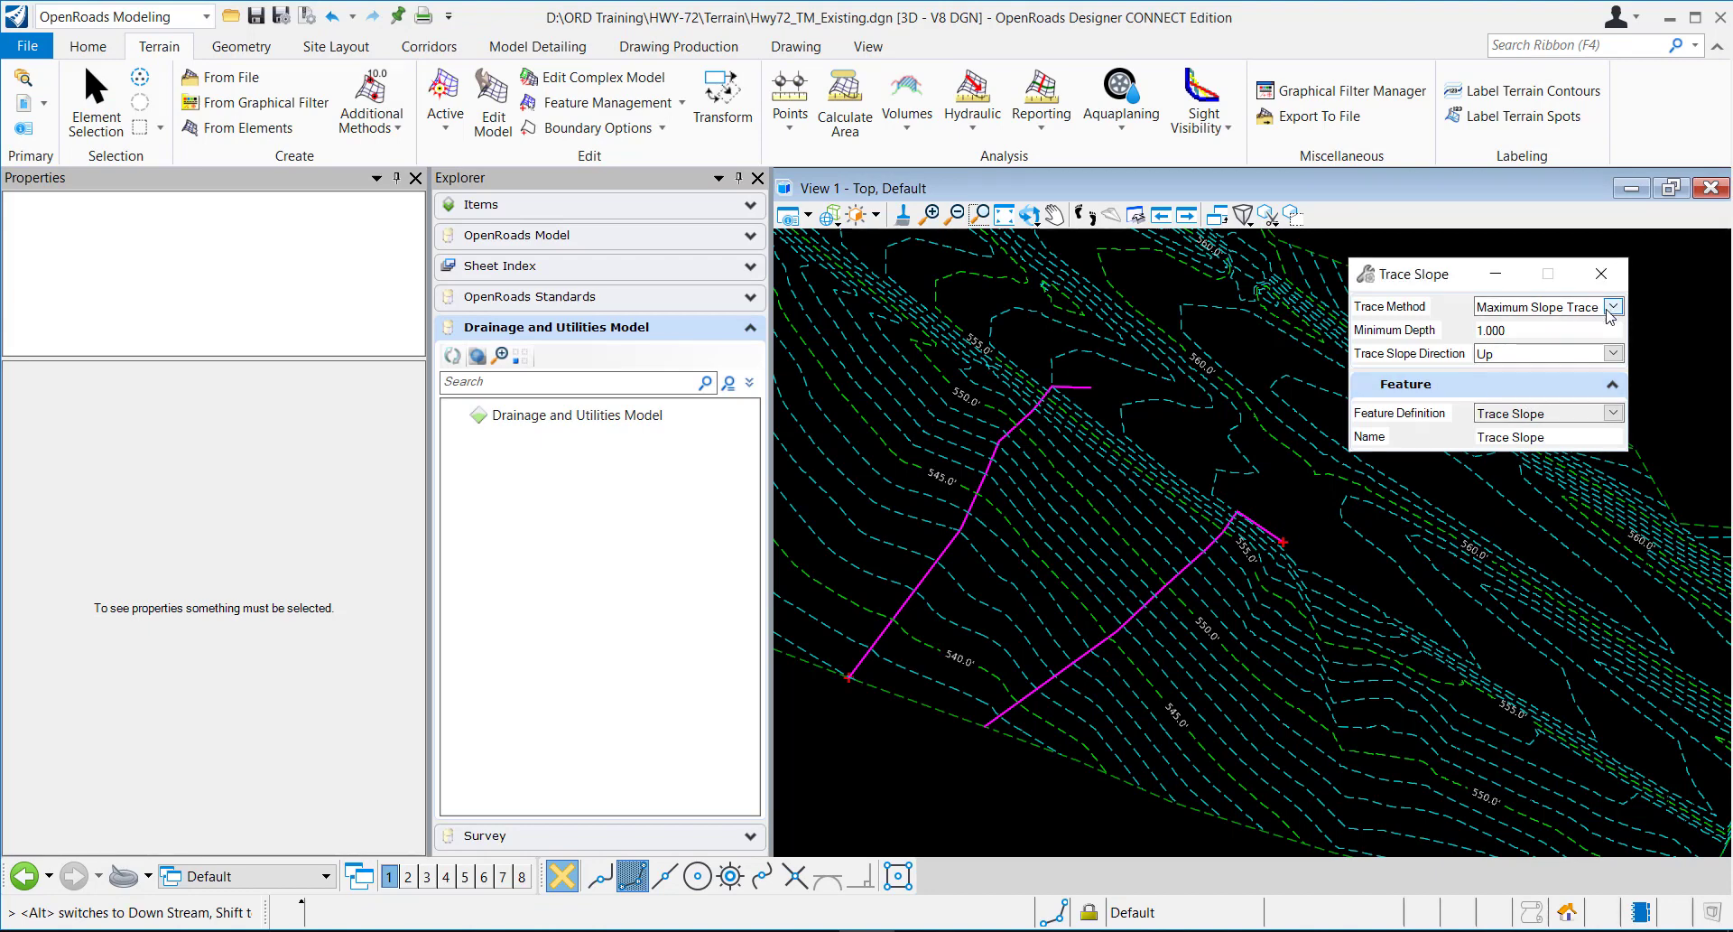
- Switch to Constant Slope Trace with length 100 and direction Down
{"action": "left_click", "coordinate": [1606, 305]}
{"action": "left_click", "coordinate": [1564, 345]}
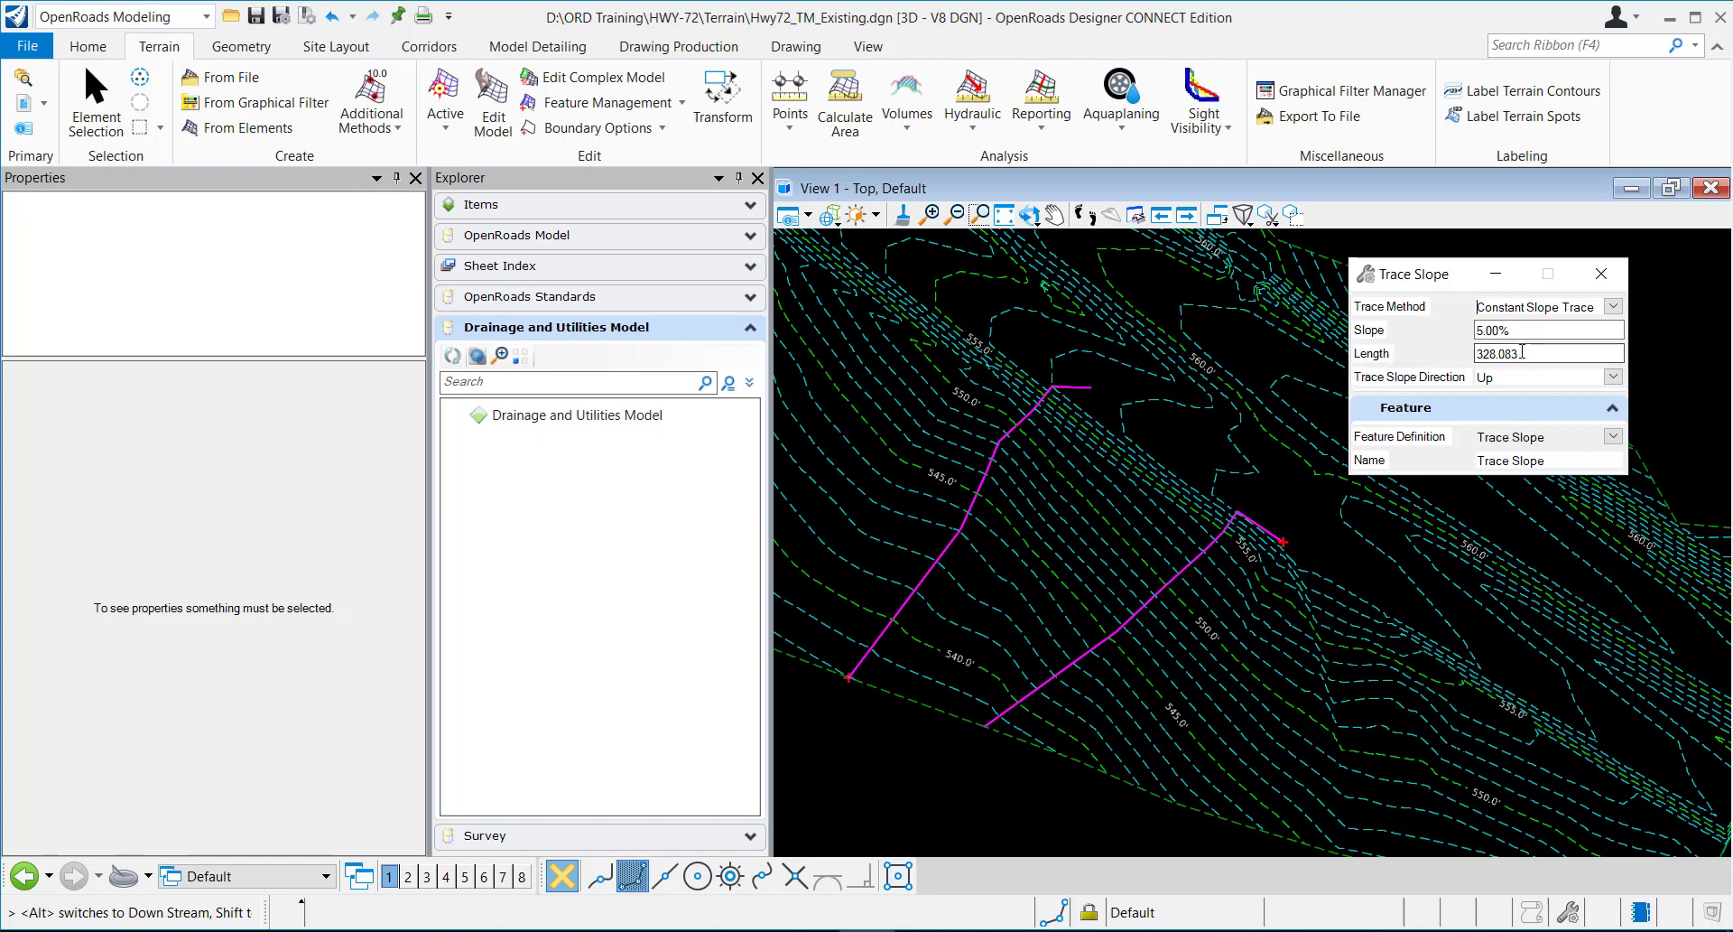
{"action": "left_click_drag", "start_coordinate": [1528, 353], "coordinate": [1479, 353]}
{"action": "type", "text": "100"}
{"action": "left_click", "coordinate": [1545, 330]}
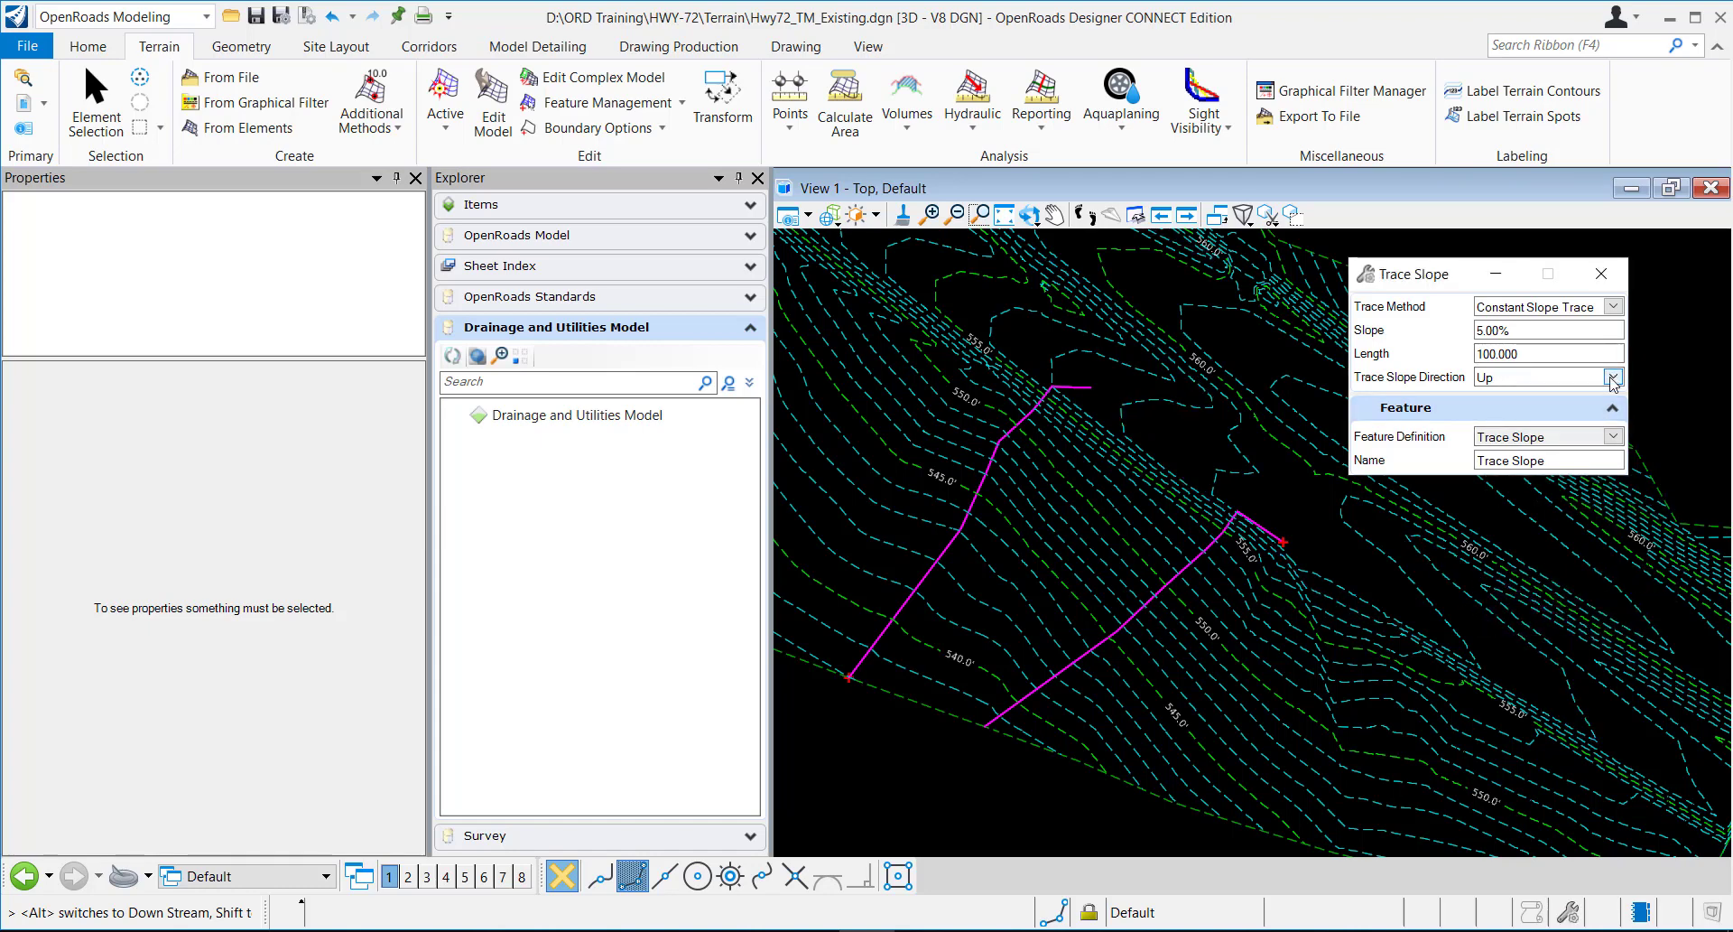
{"action": "left_click", "coordinate": [1544, 376]}
{"action": "left_click", "coordinate": [1535, 414]}
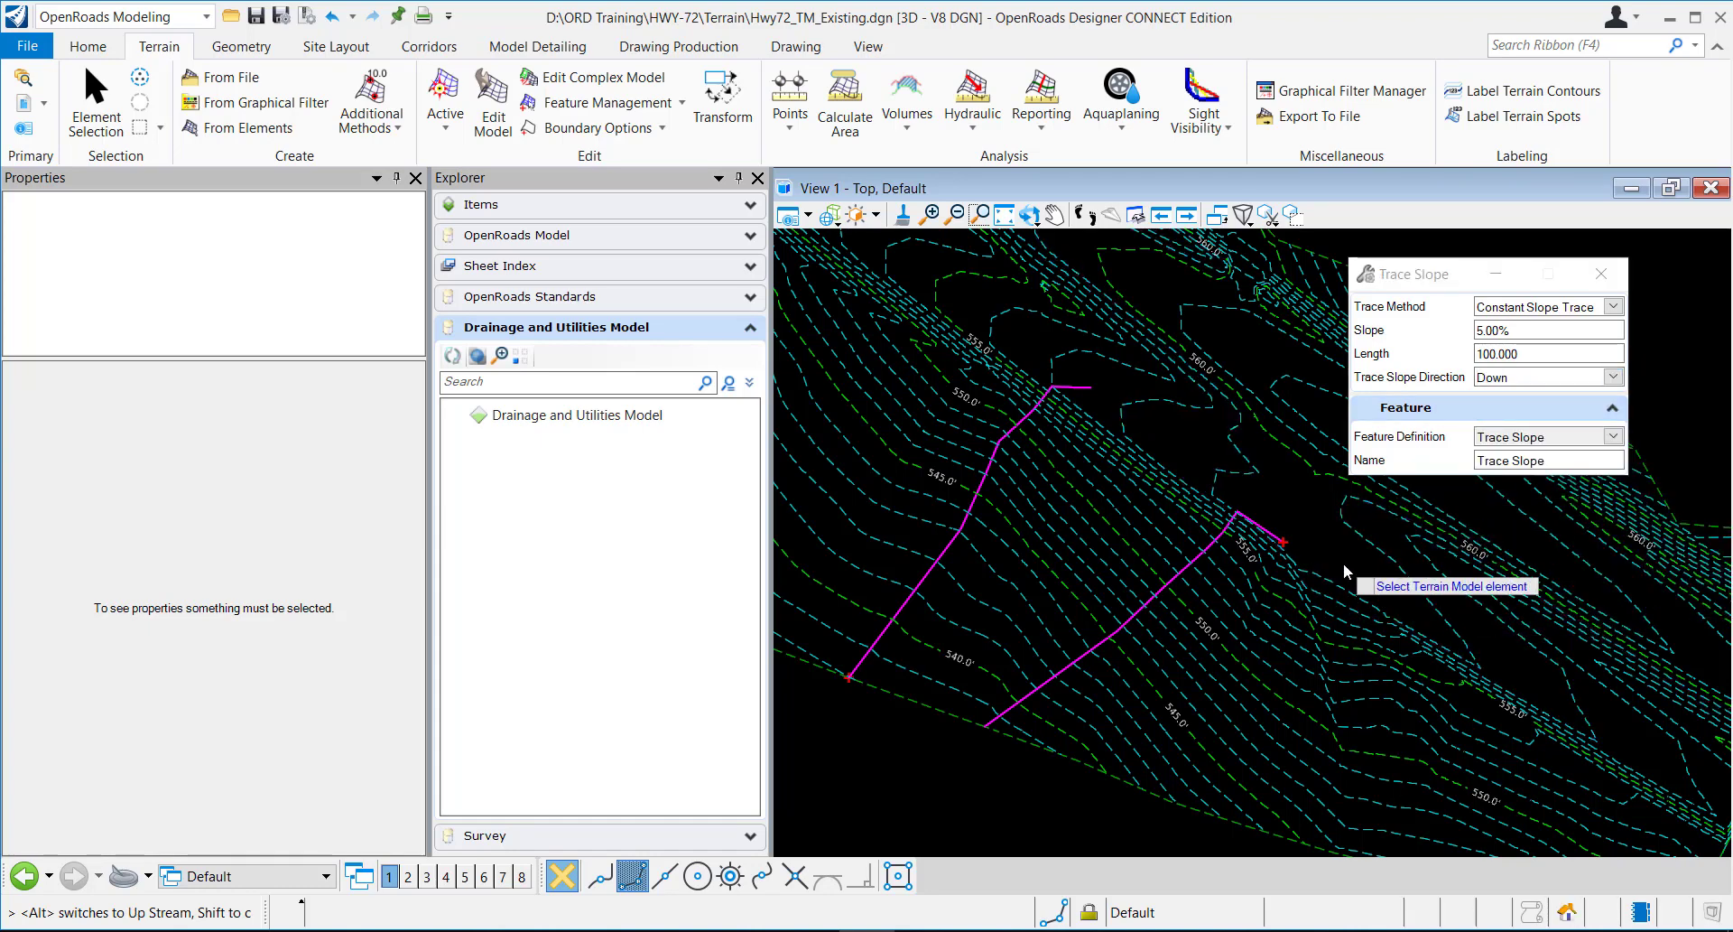
- Trace a 5% constant slope downhill from the 554 contour to elevation 549.000
{"action": "left_click", "coordinate": [1342, 646]}
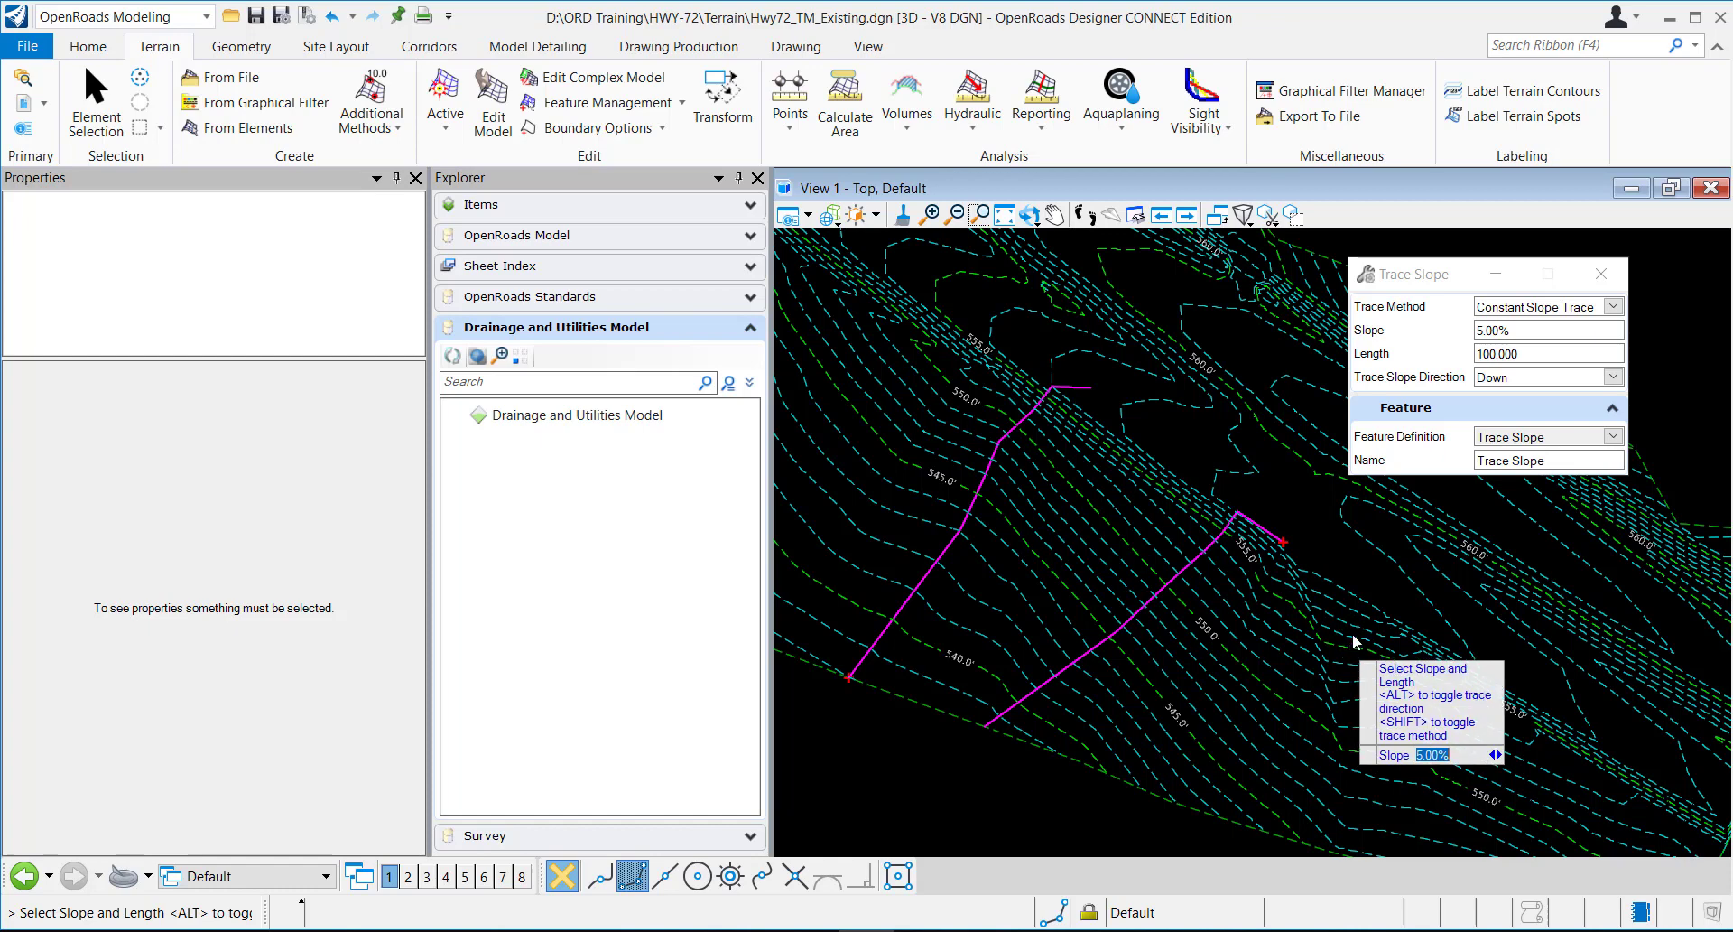
{"action": "left_click", "coordinate": [1358, 576]}
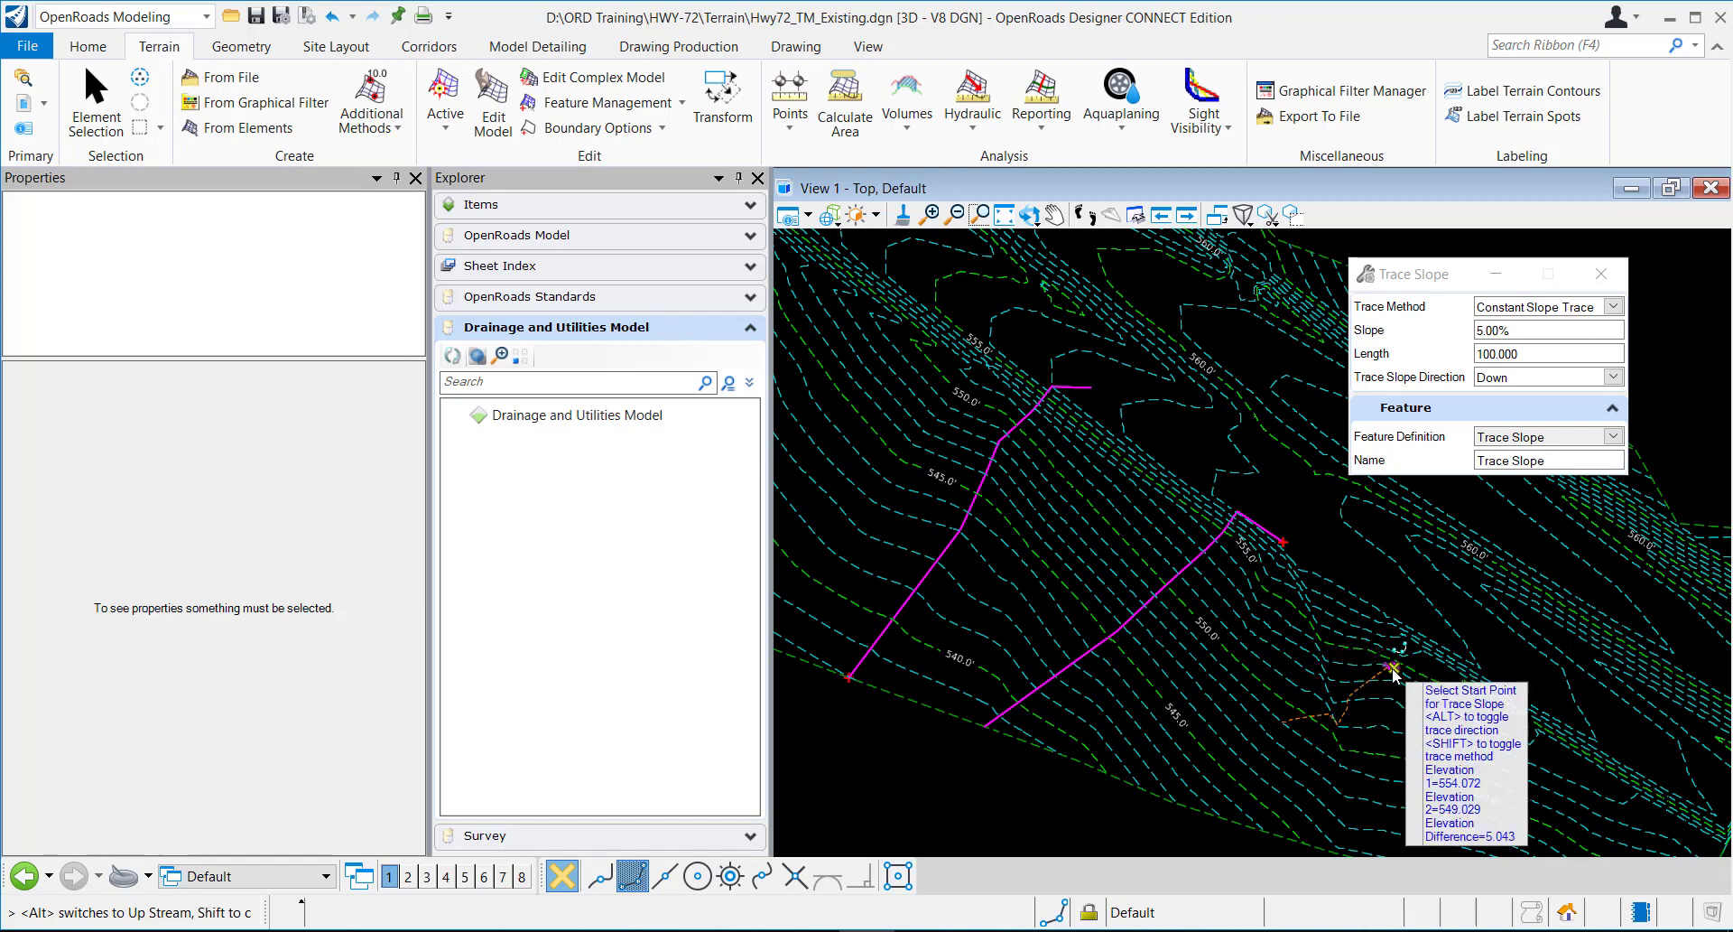
{"action": "middle_click_drag", "start_coordinate": [1304, 609], "coordinate": [1168, 541]}
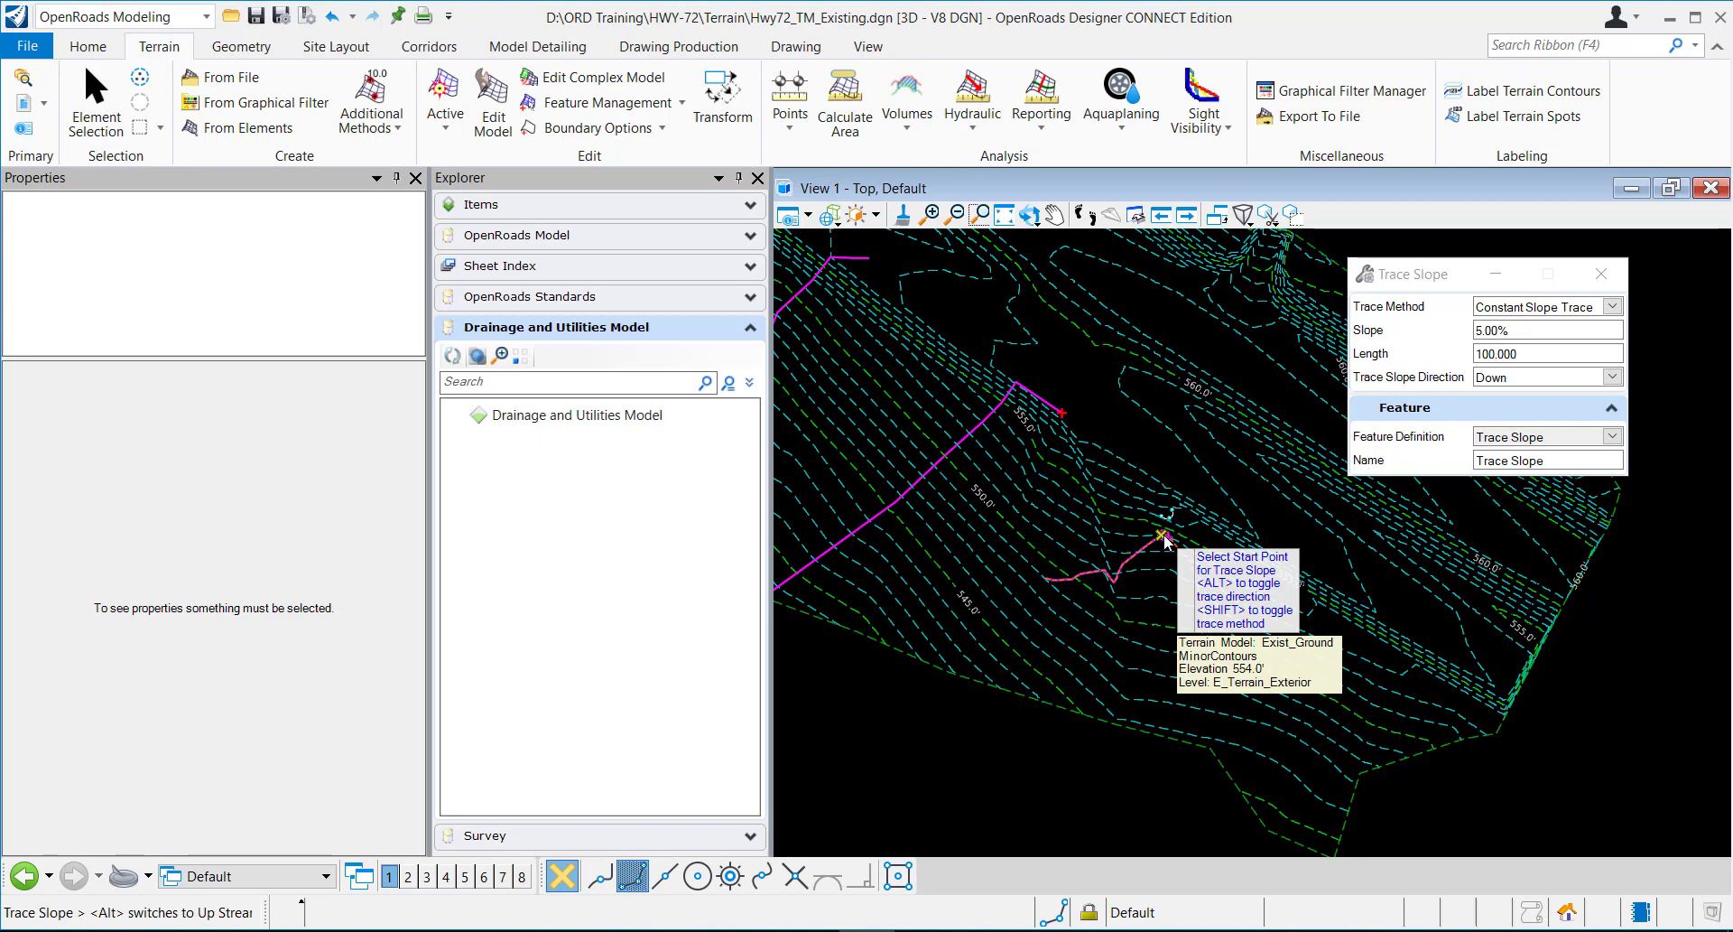
{"action": "left_click", "coordinate": [1163, 536]}
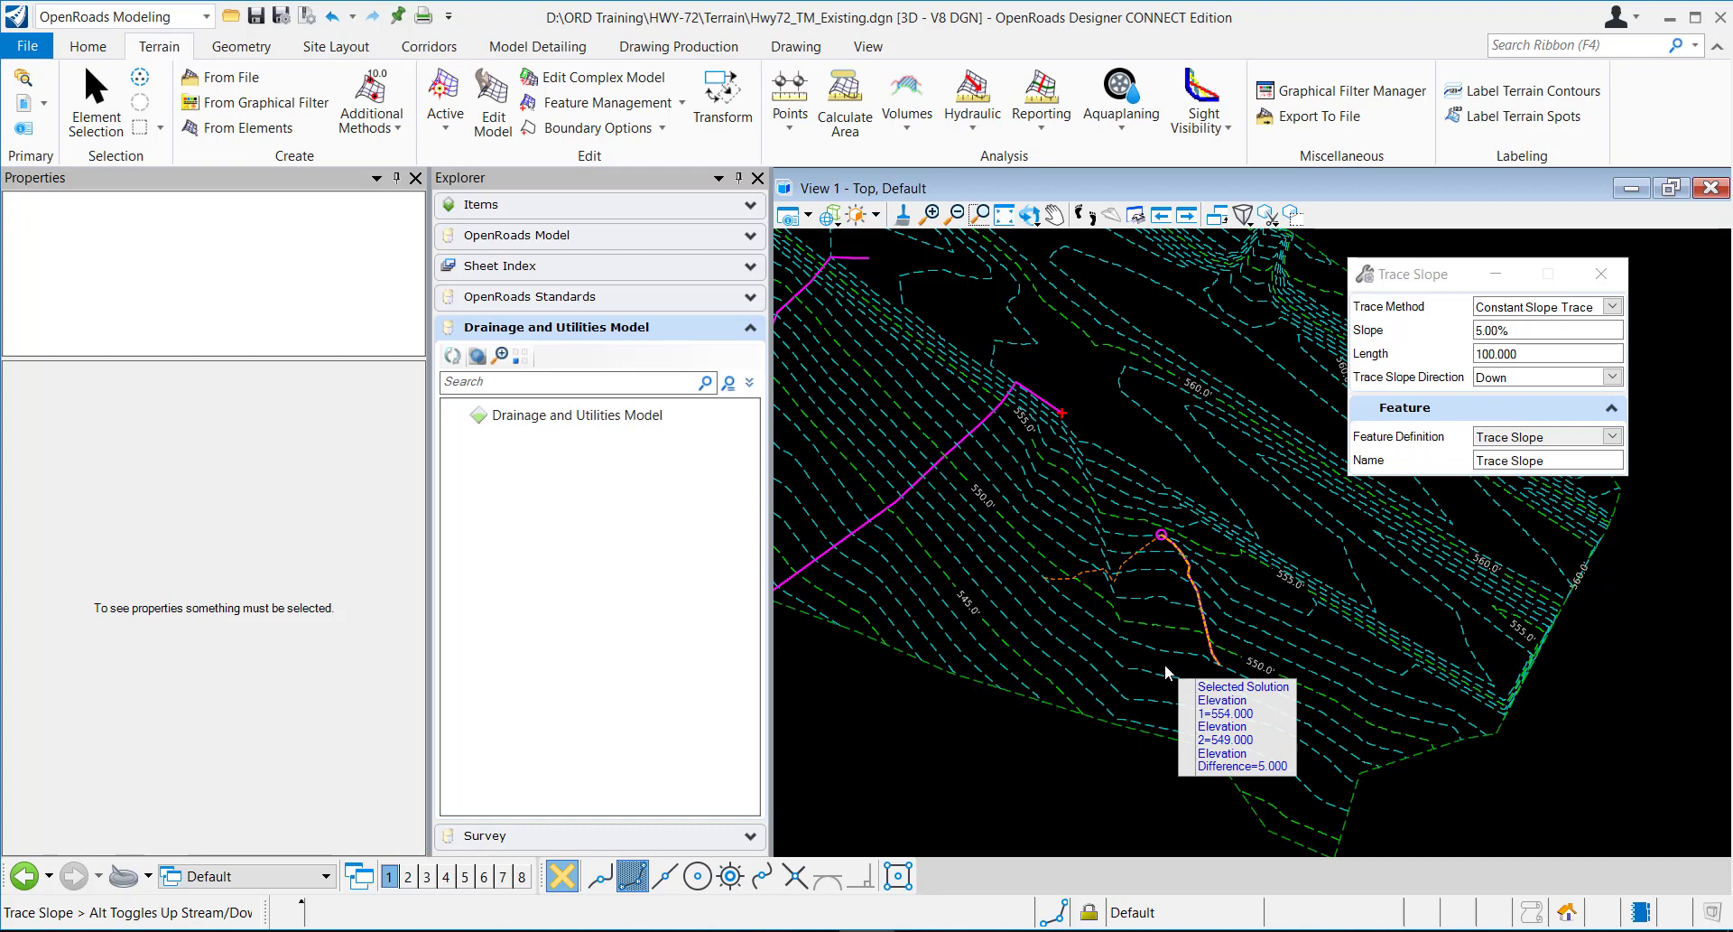
{"action": "left_click", "coordinate": [1166, 673]}
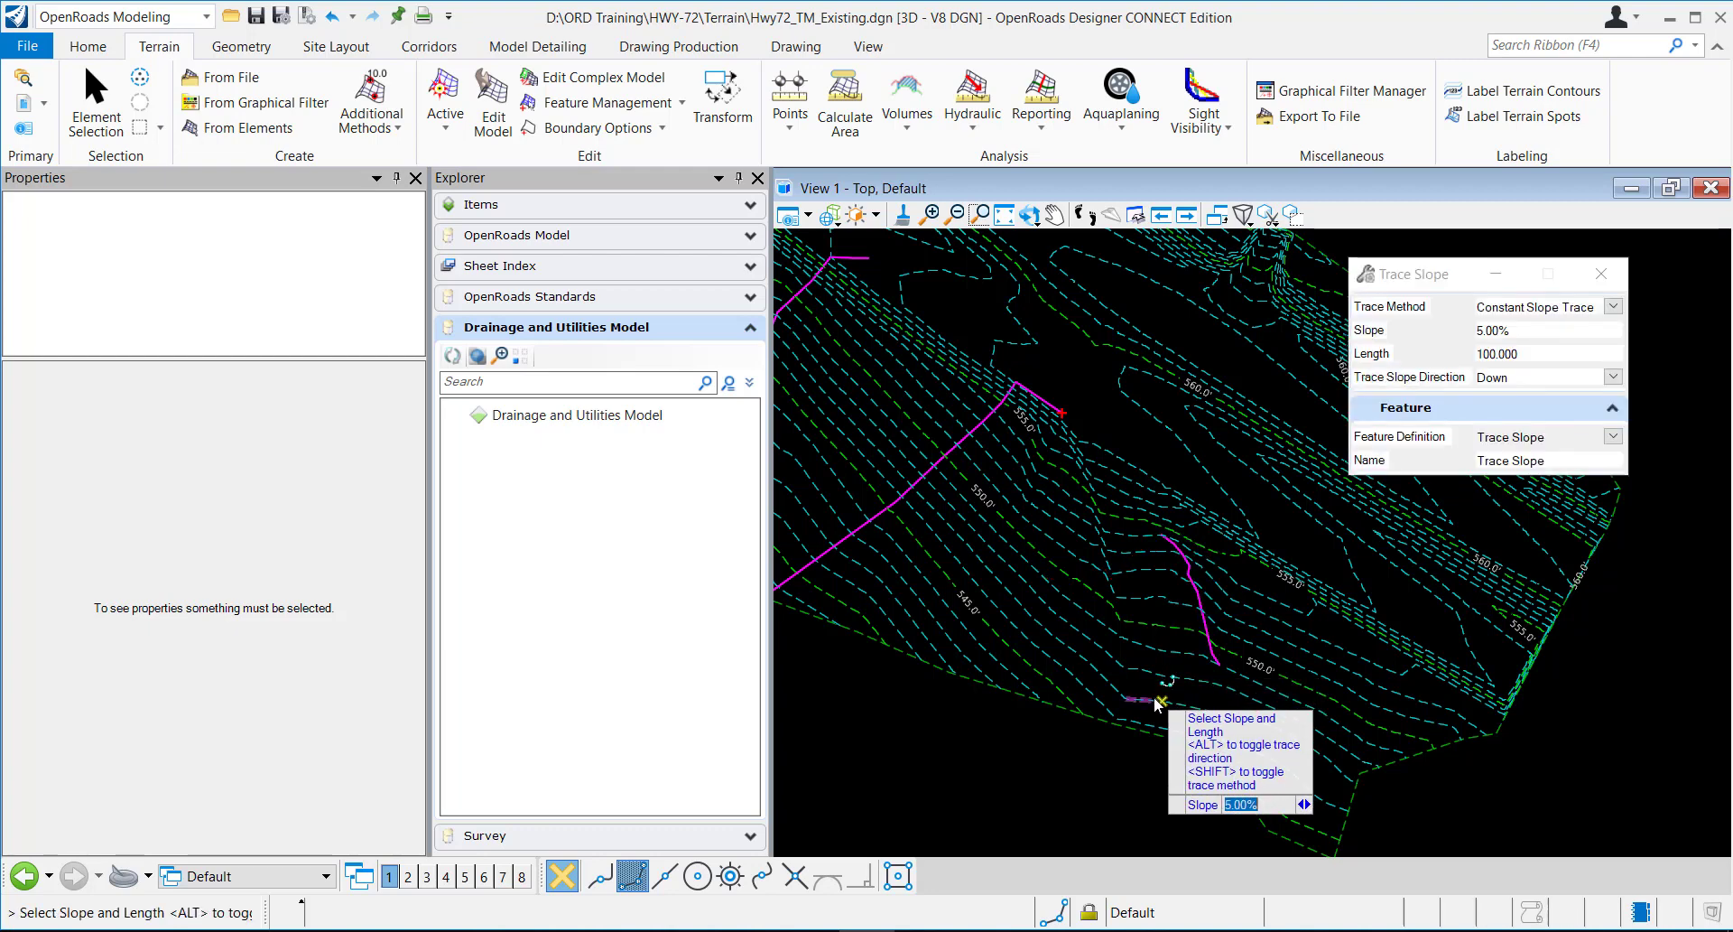
- Set direction to Up and place a 5% uphill constant-slope trace beside the downhill one
{"action": "left_click", "coordinate": [1615, 382]}
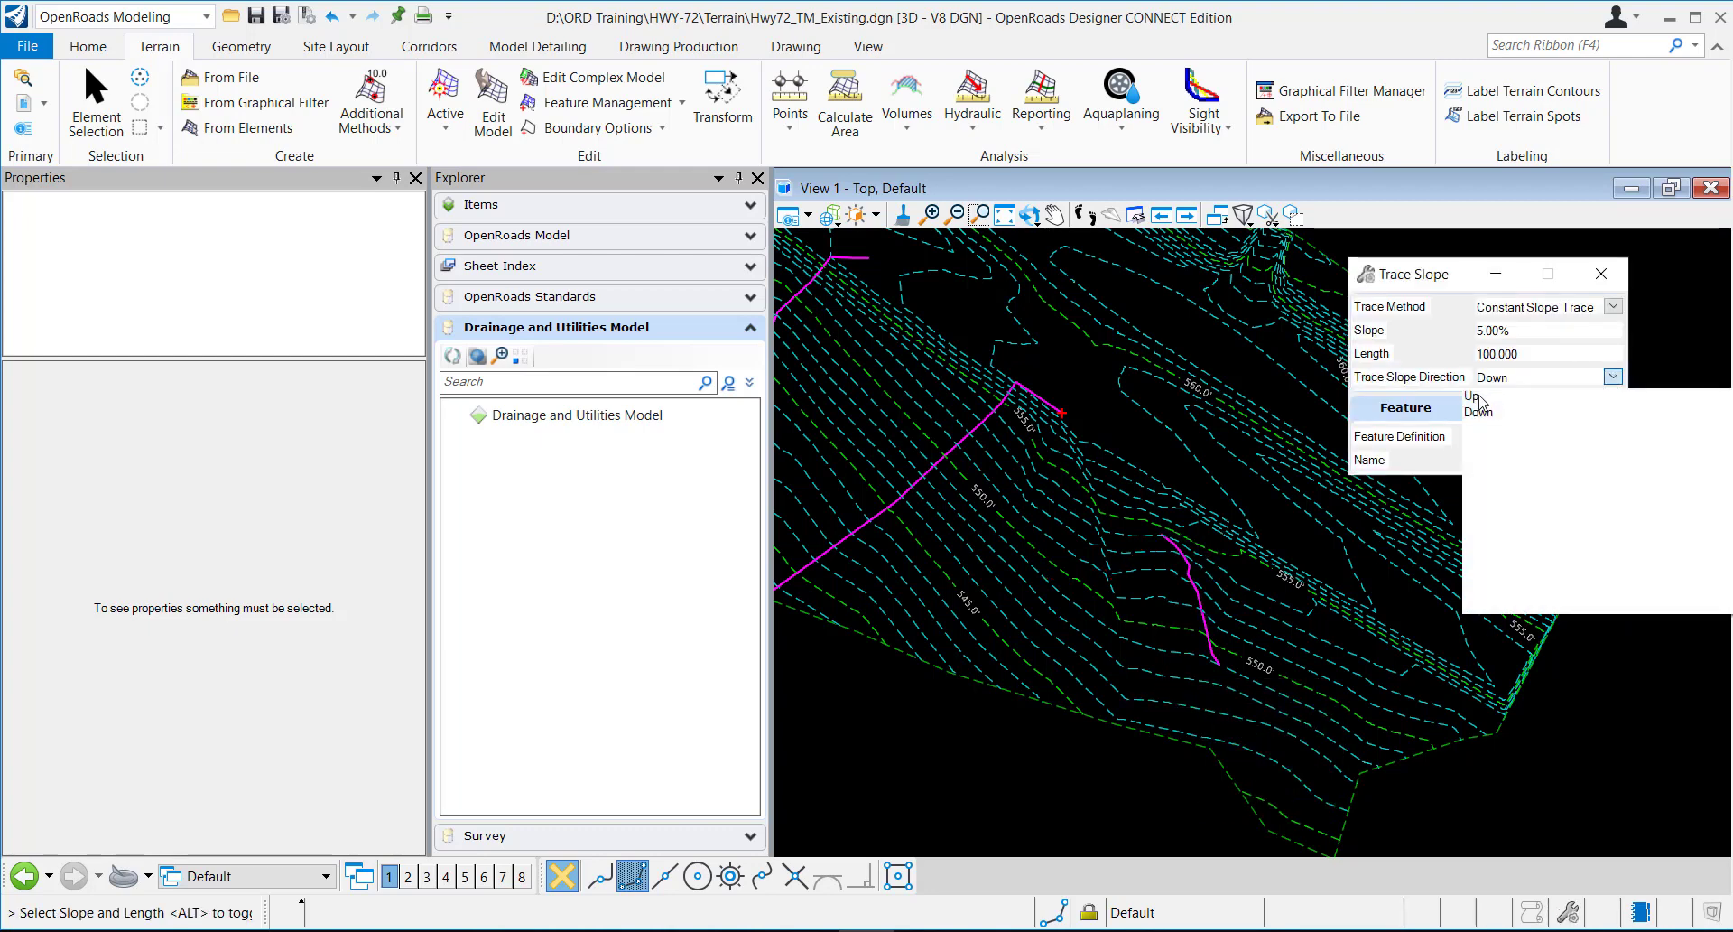
{"action": "left_click", "coordinate": [1481, 408]}
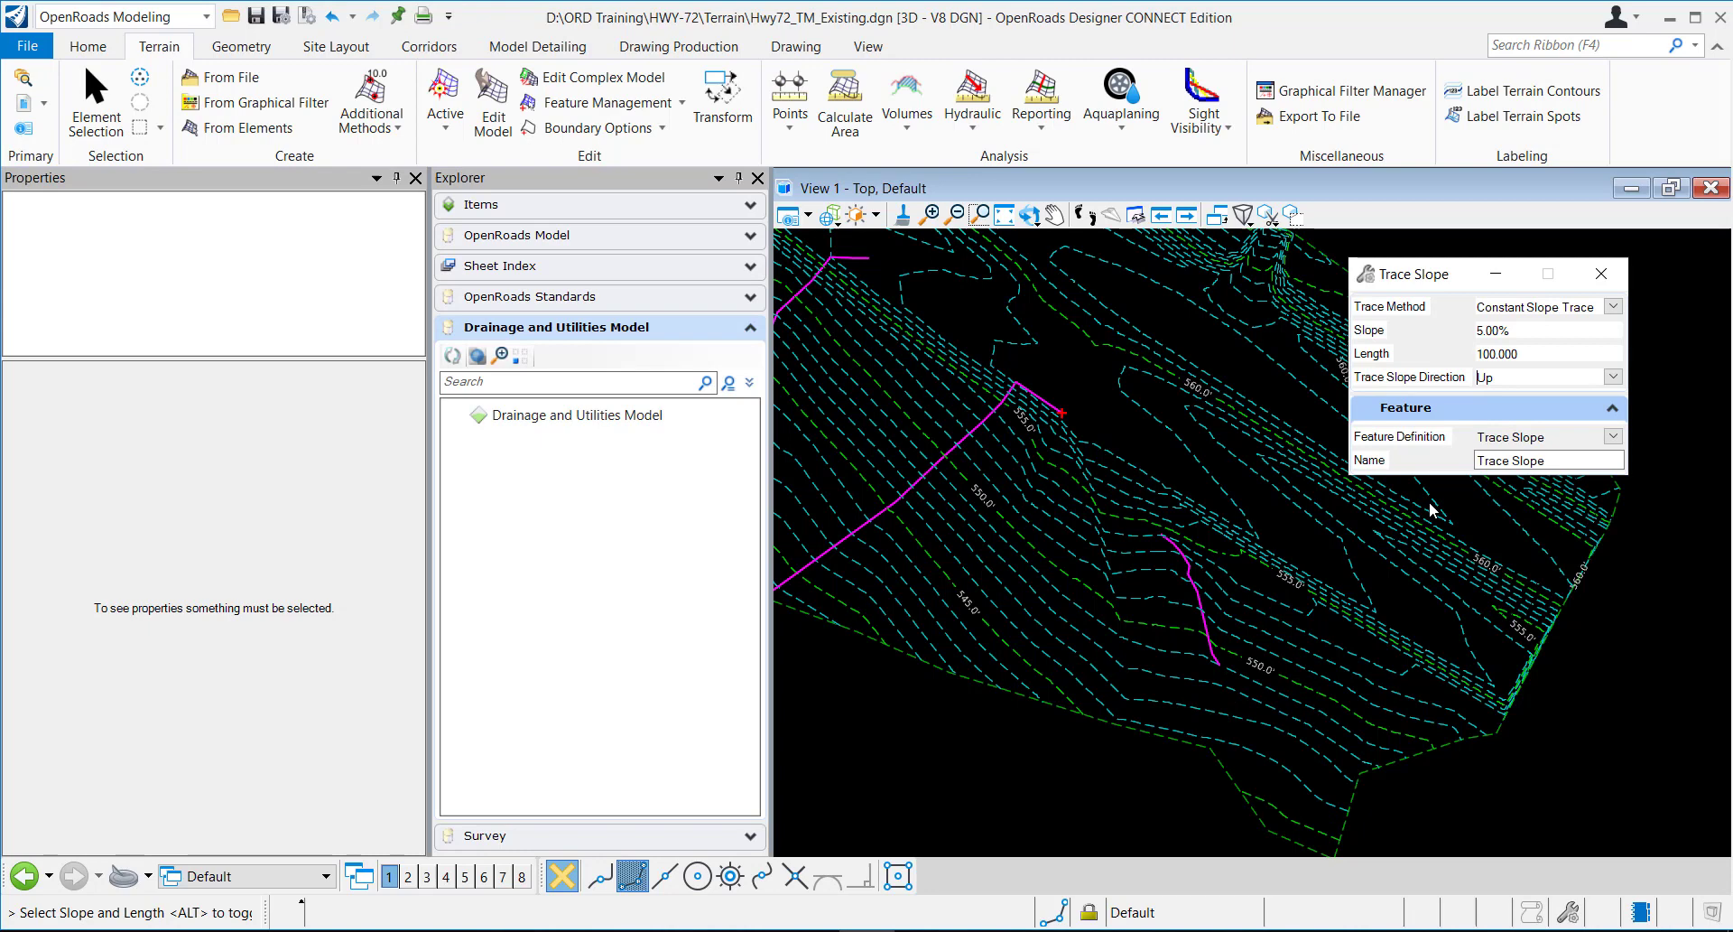
{"action": "left_click", "coordinate": [1338, 634]}
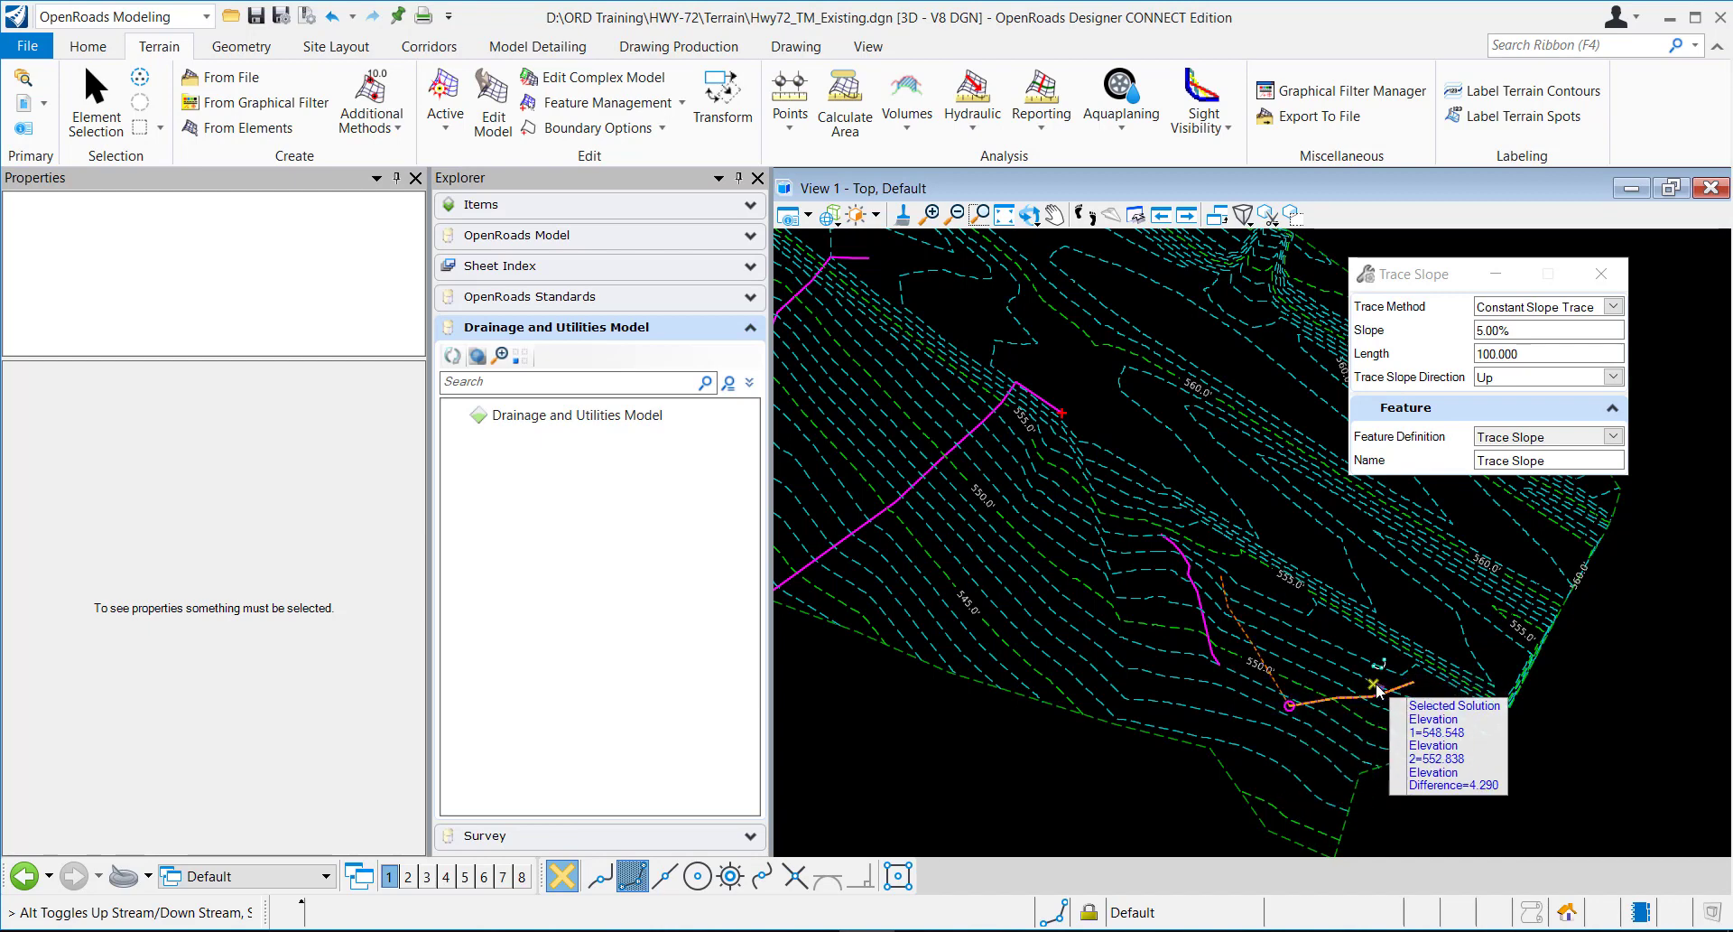
{"action": "left_click", "coordinate": [1289, 677]}
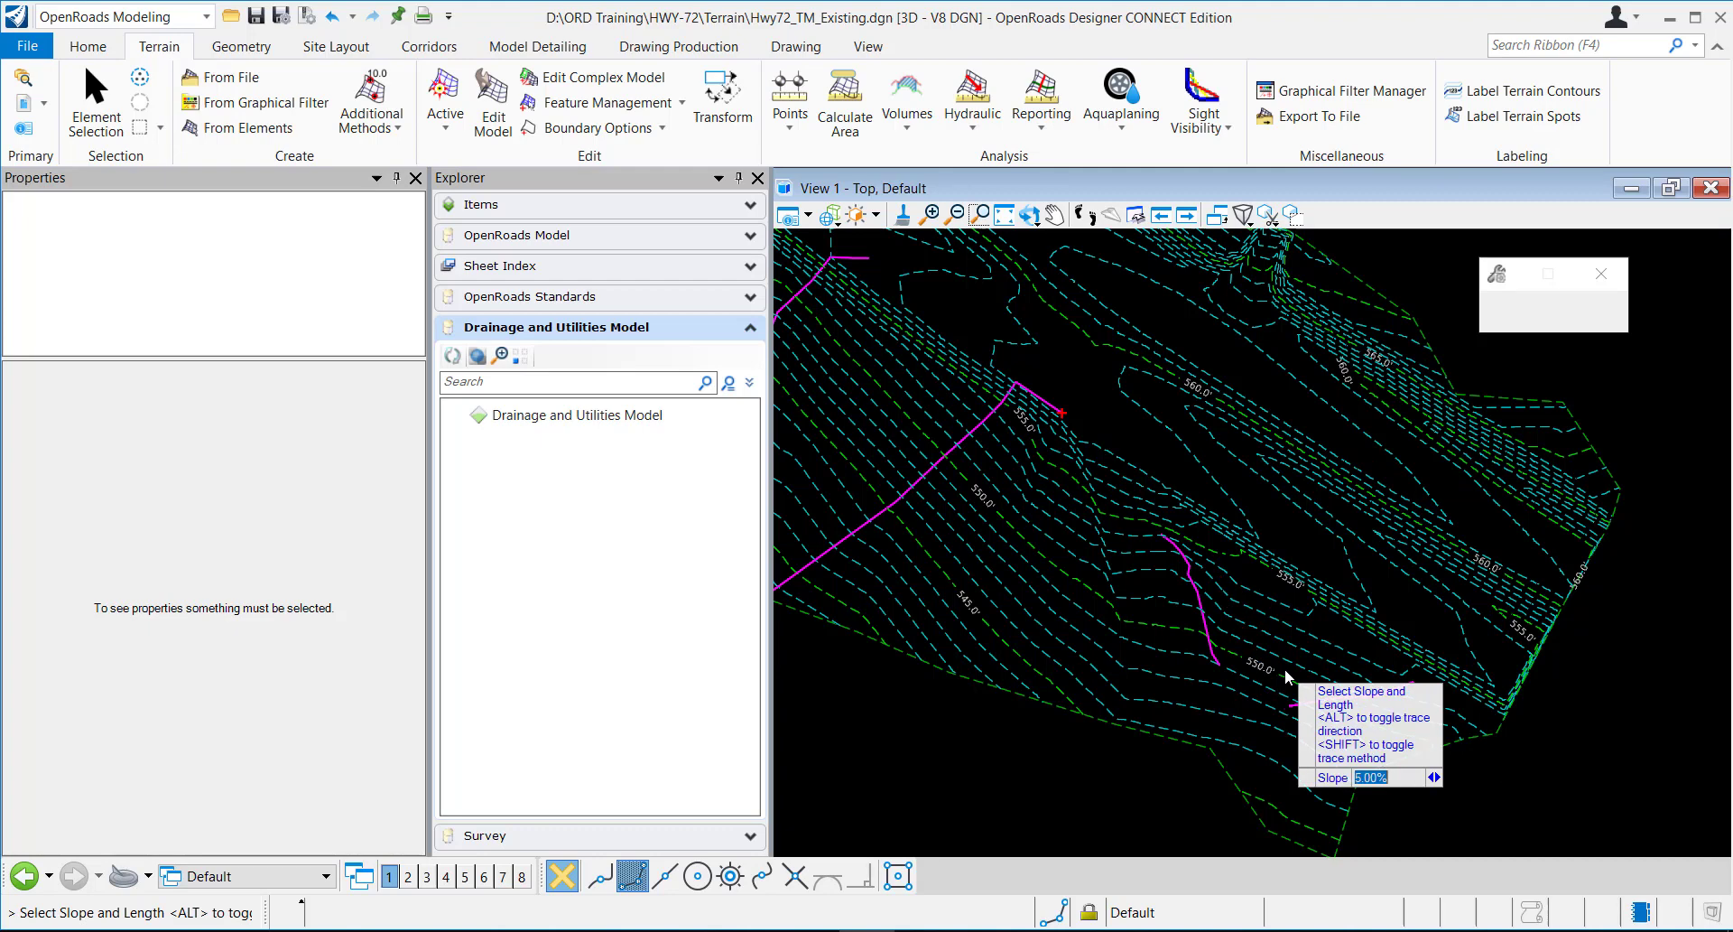